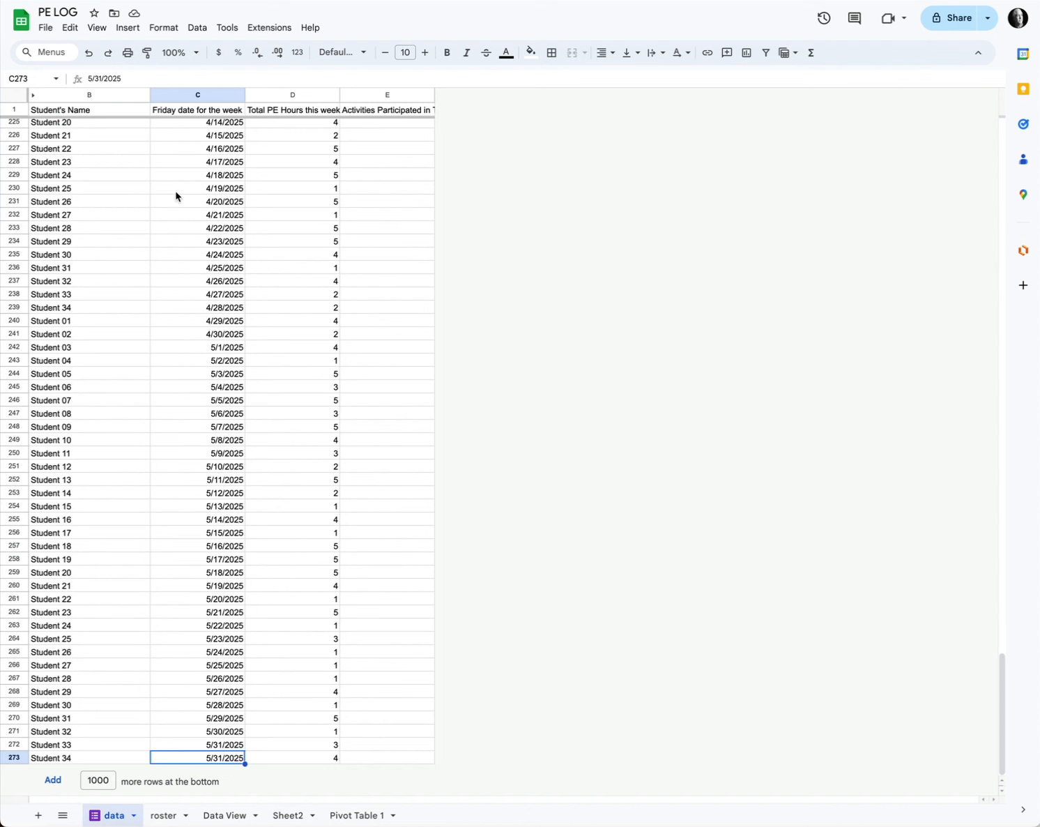
# - Examine the monthly totals and the B2 query formula in Sheet2, and open Pivot Table 1 for comparison
pyautogui.click(288, 815)
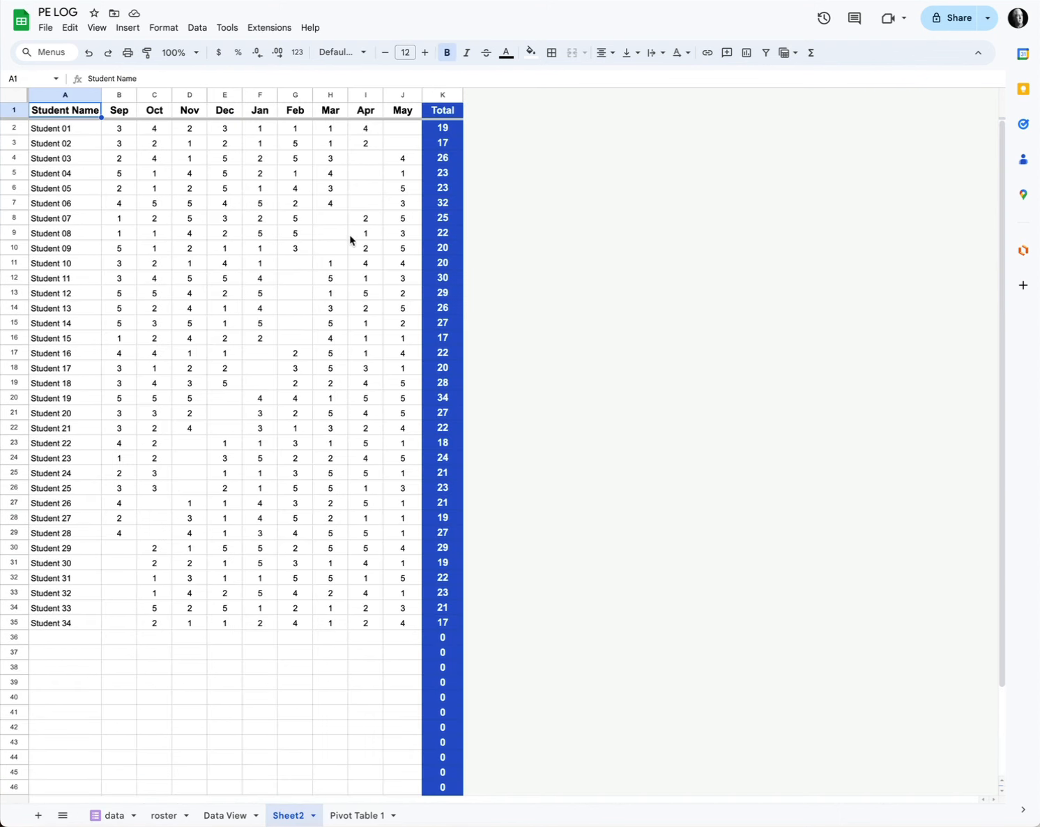
pyautogui.click(122, 129)
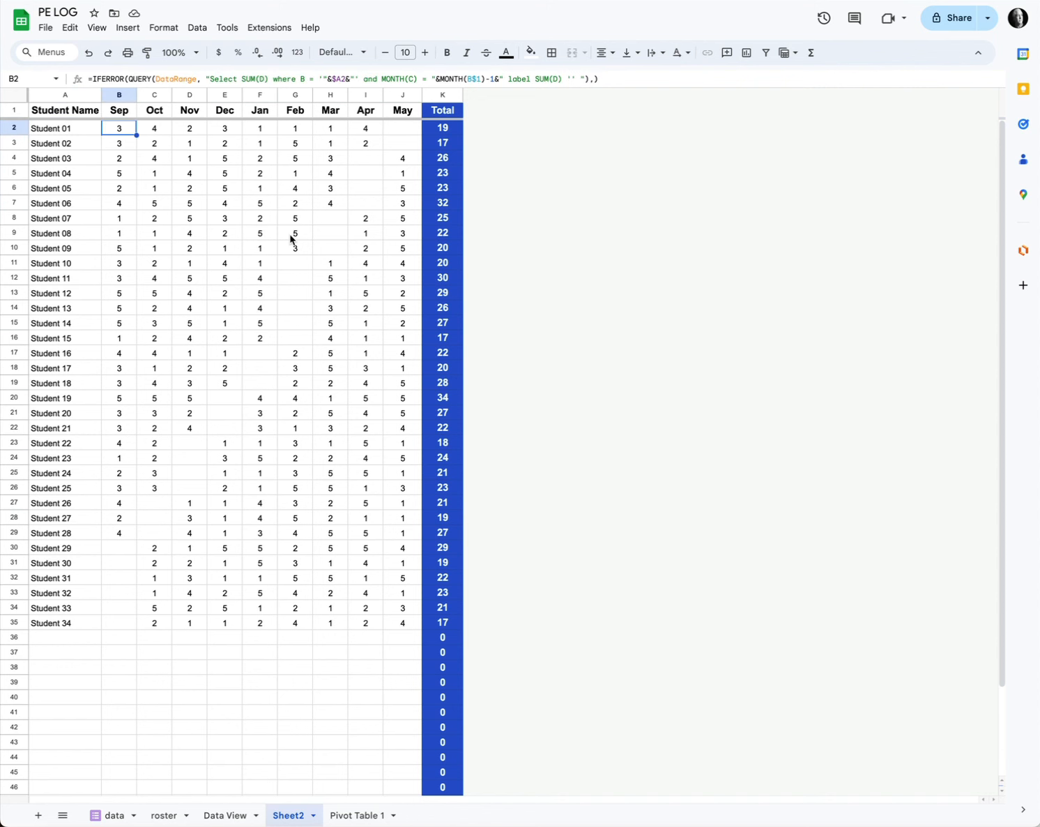
pyautogui.click(359, 816)
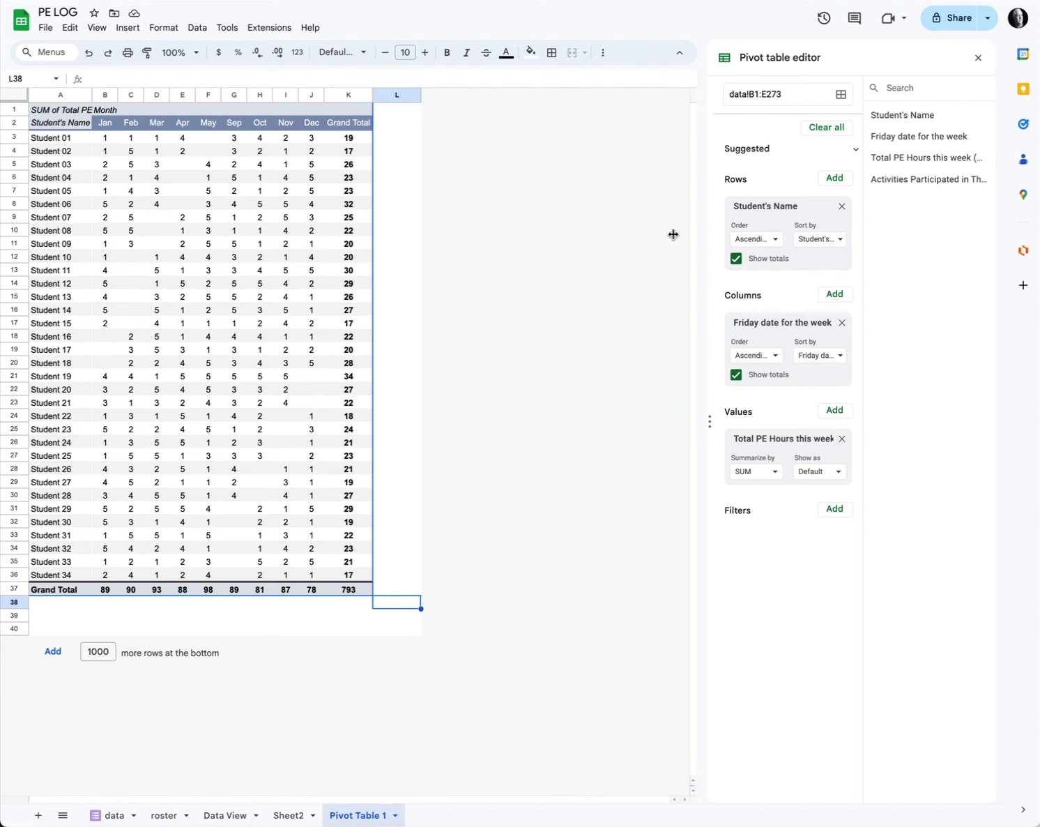
# - Insert a pivot table on a new sheet, using the data sheet's range B1:E273 as its source
pyautogui.click(115, 815)
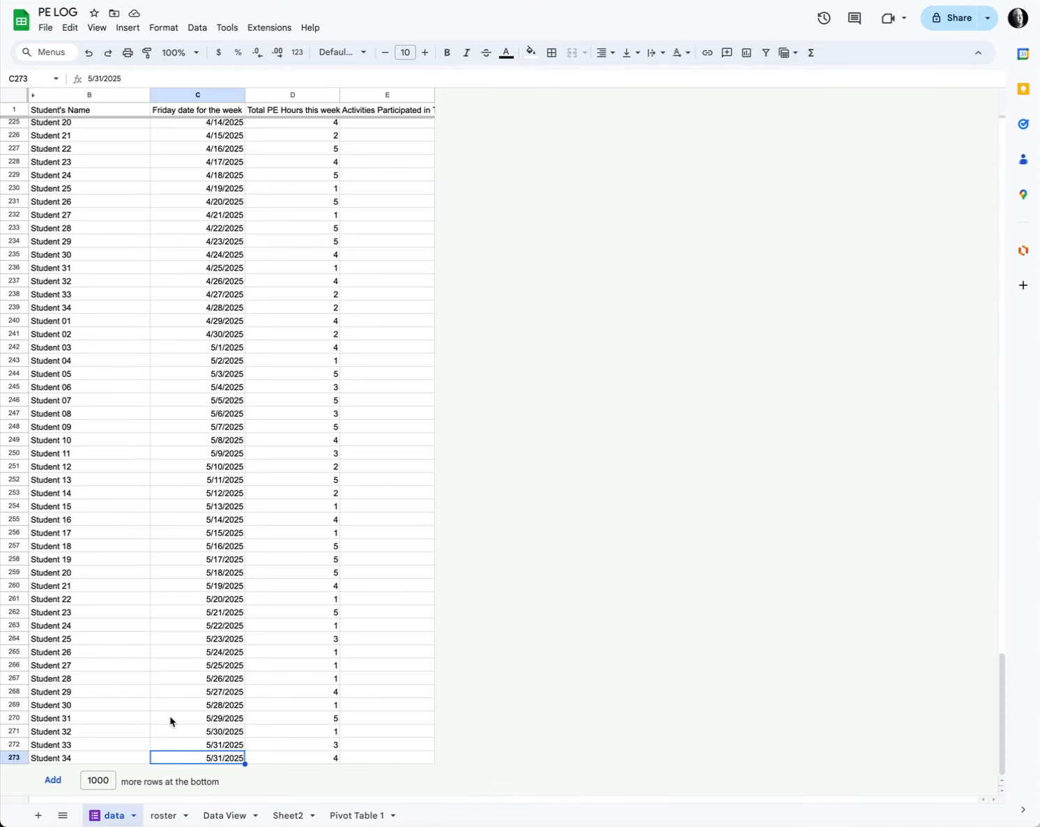
pyautogui.click(57, 112)
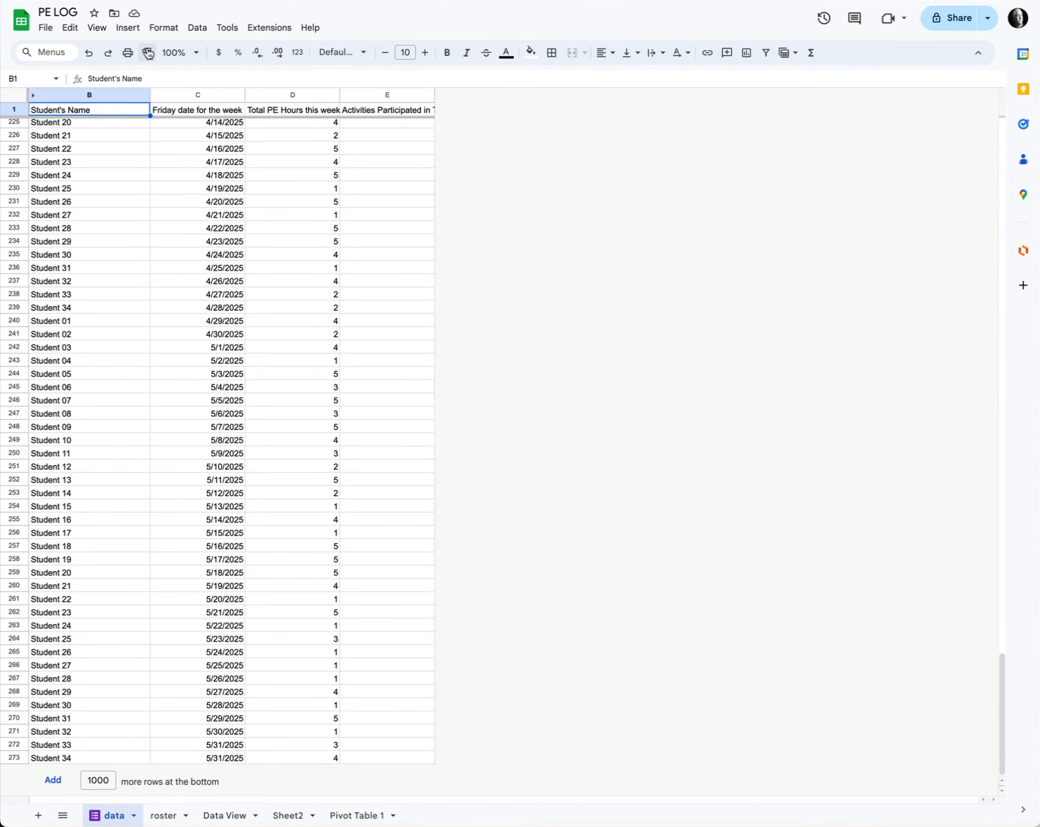
pyautogui.click(136, 29)
pyautogui.click(157, 201)
pyautogui.click(578, 489)
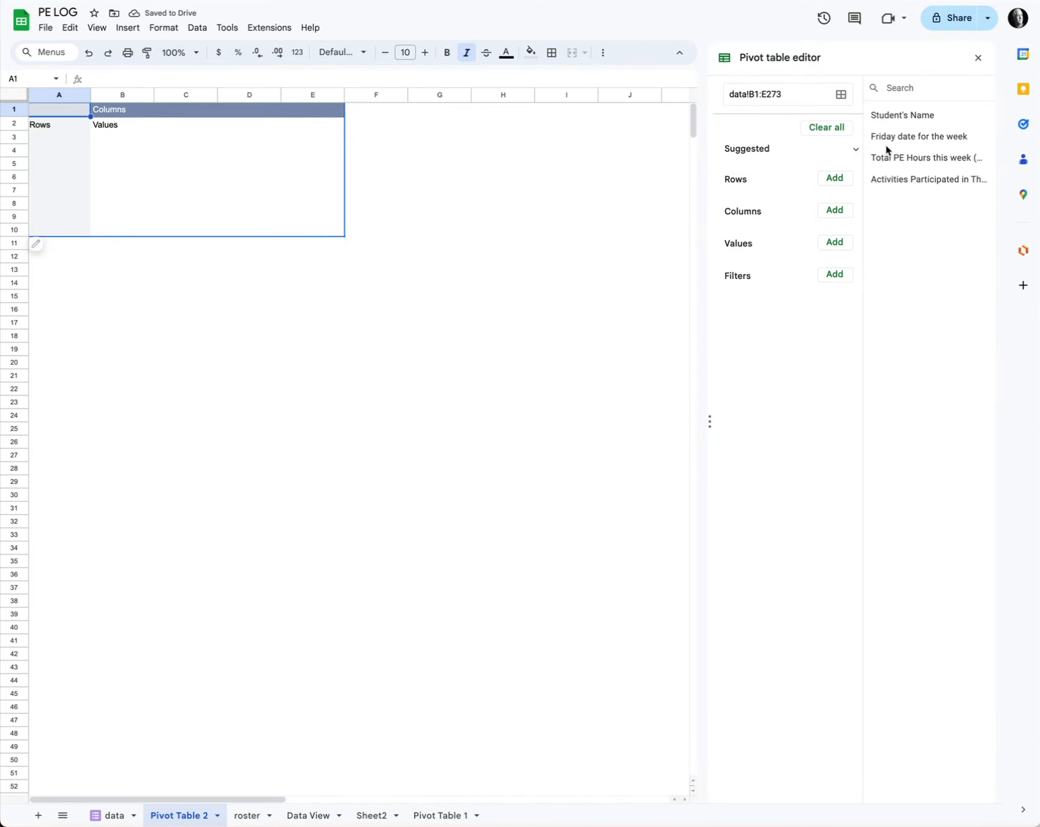
# - Add Student's Name to the new pivot table's rows and compare the layout with Sheet2
pyautogui.moveTo(911, 119); pyautogui.dragTo(771, 199)
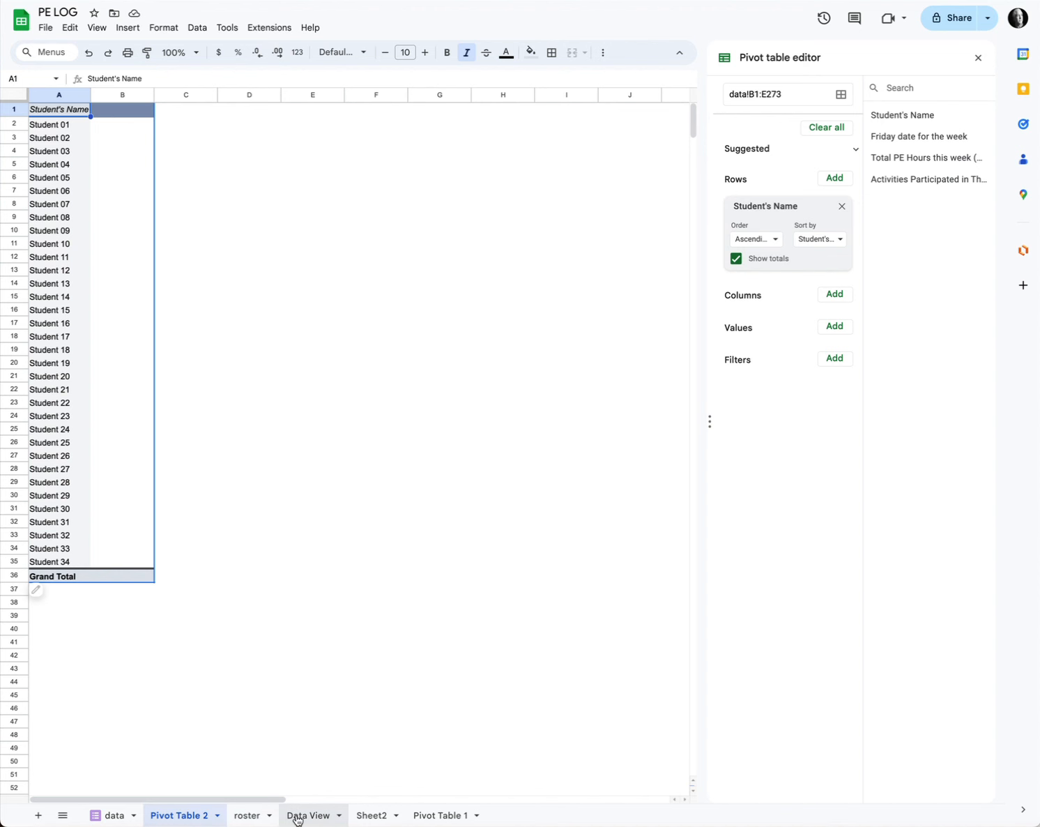
pyautogui.click(371, 817)
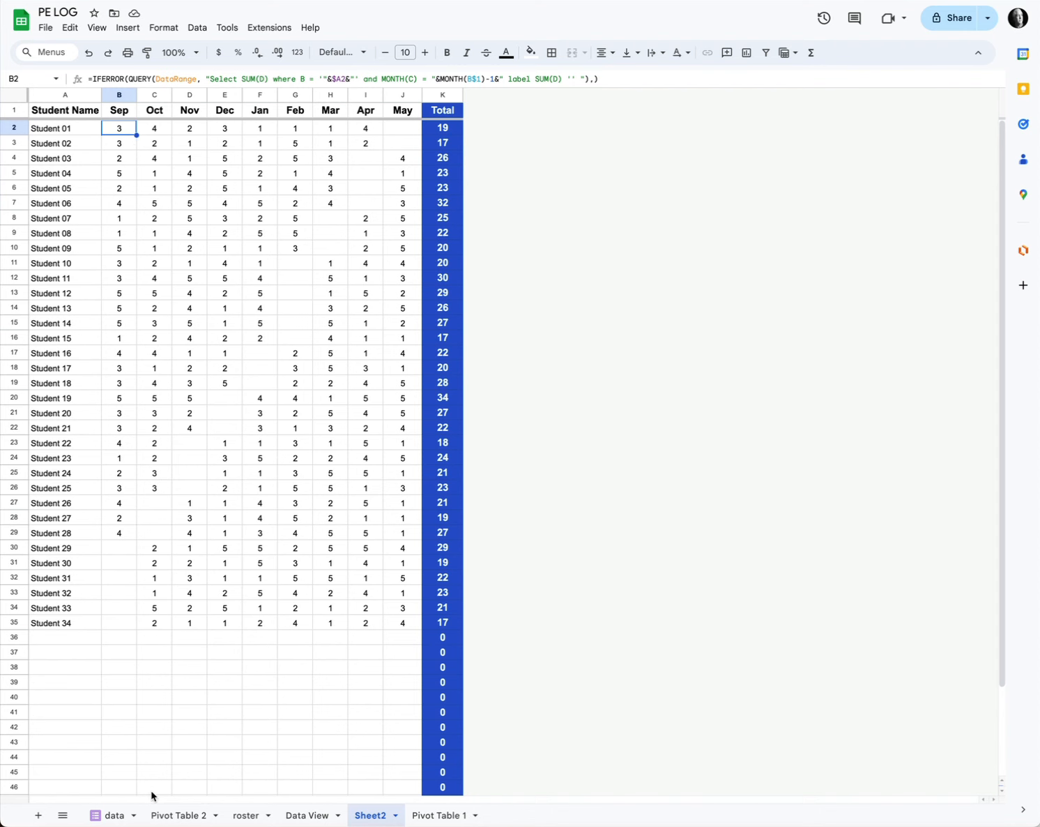
pyautogui.click(174, 817)
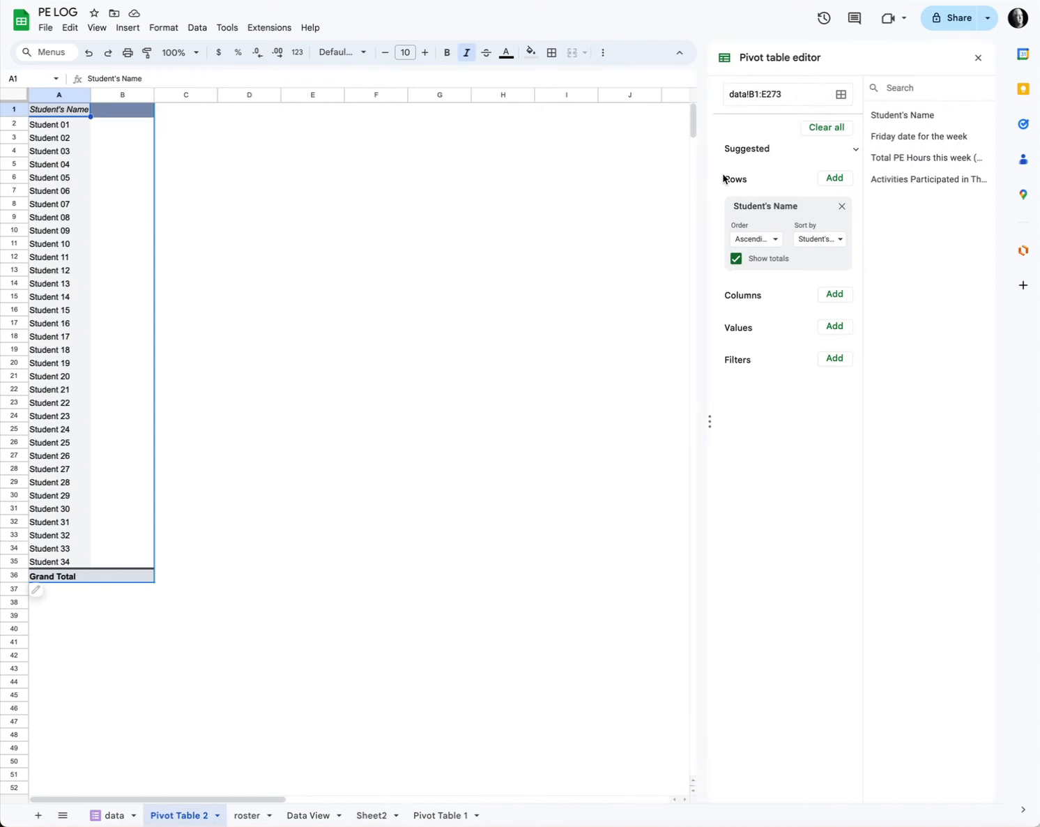
# - Add Friday date for the week as the pivot table's columns and check the note on cell A1
pyautogui.moveTo(919, 136); pyautogui.dragTo(780, 310)
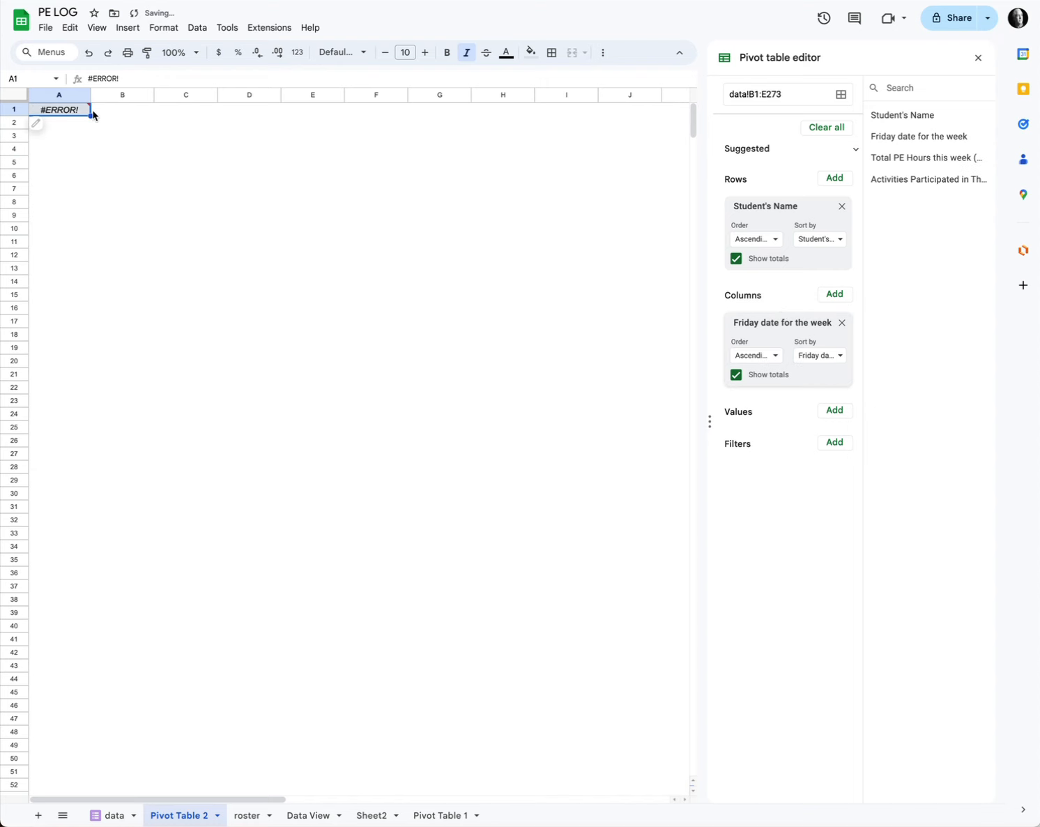
pyautogui.moveTo(70, 113)
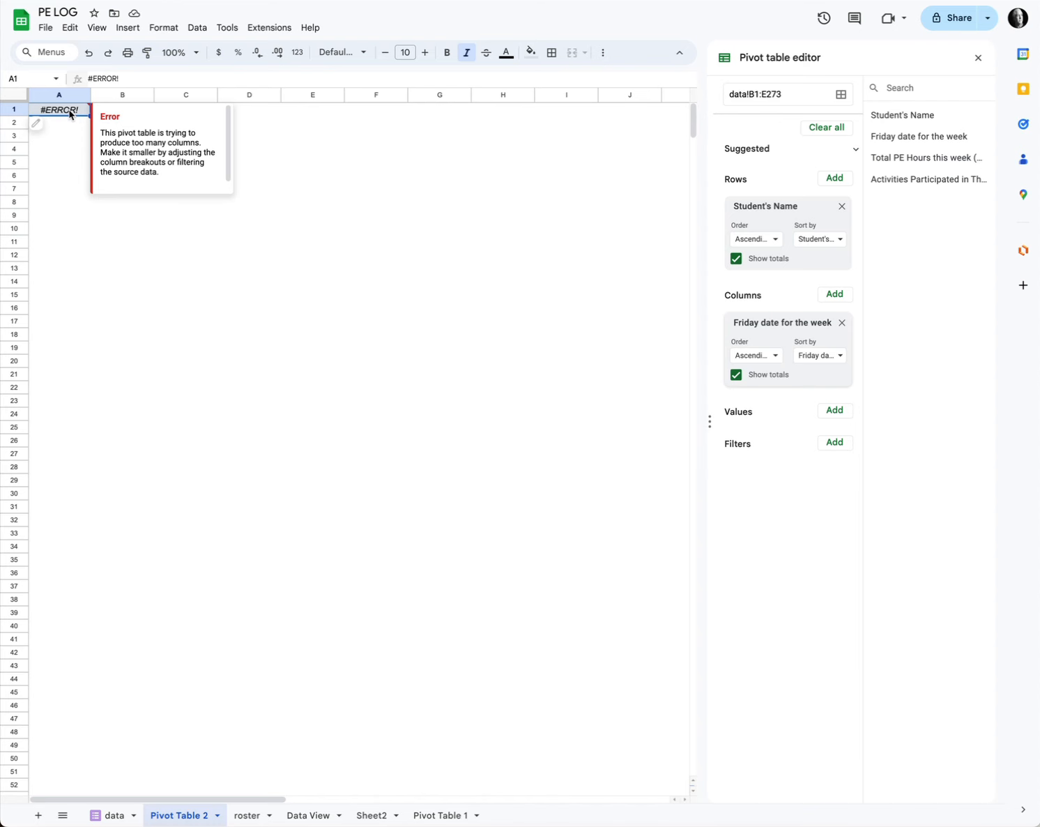
pyautogui.rightClick(70, 114)
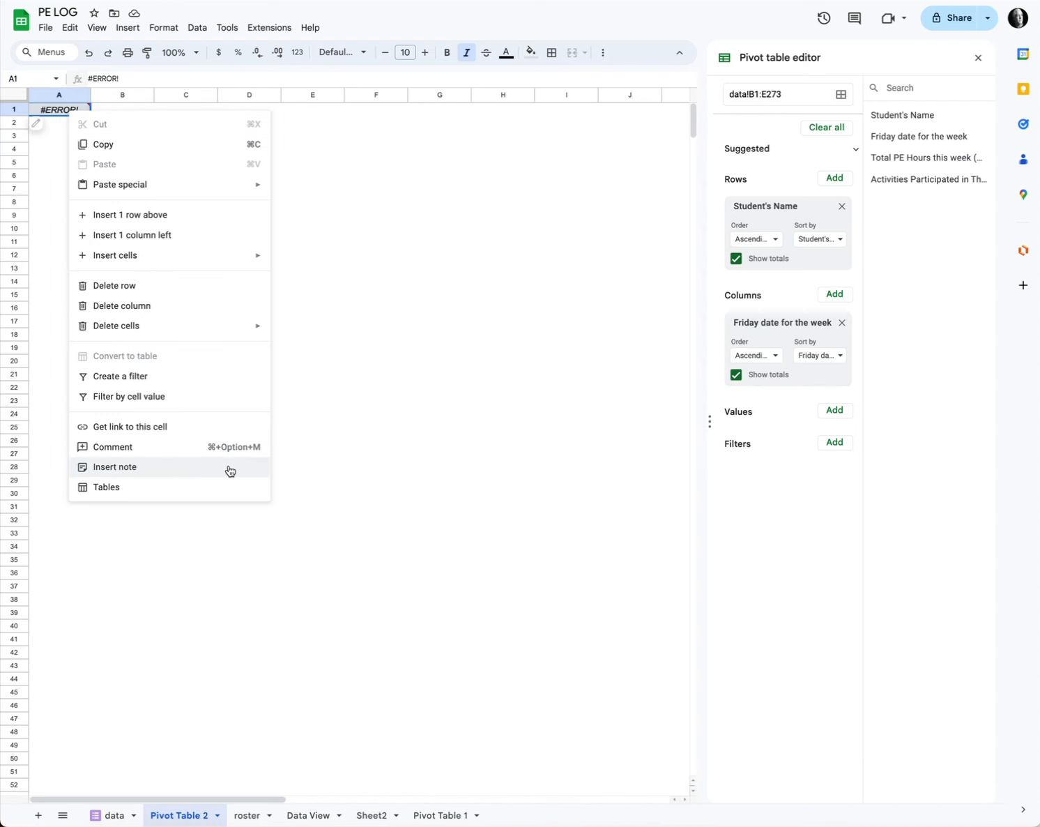
pyautogui.click(334, 331)
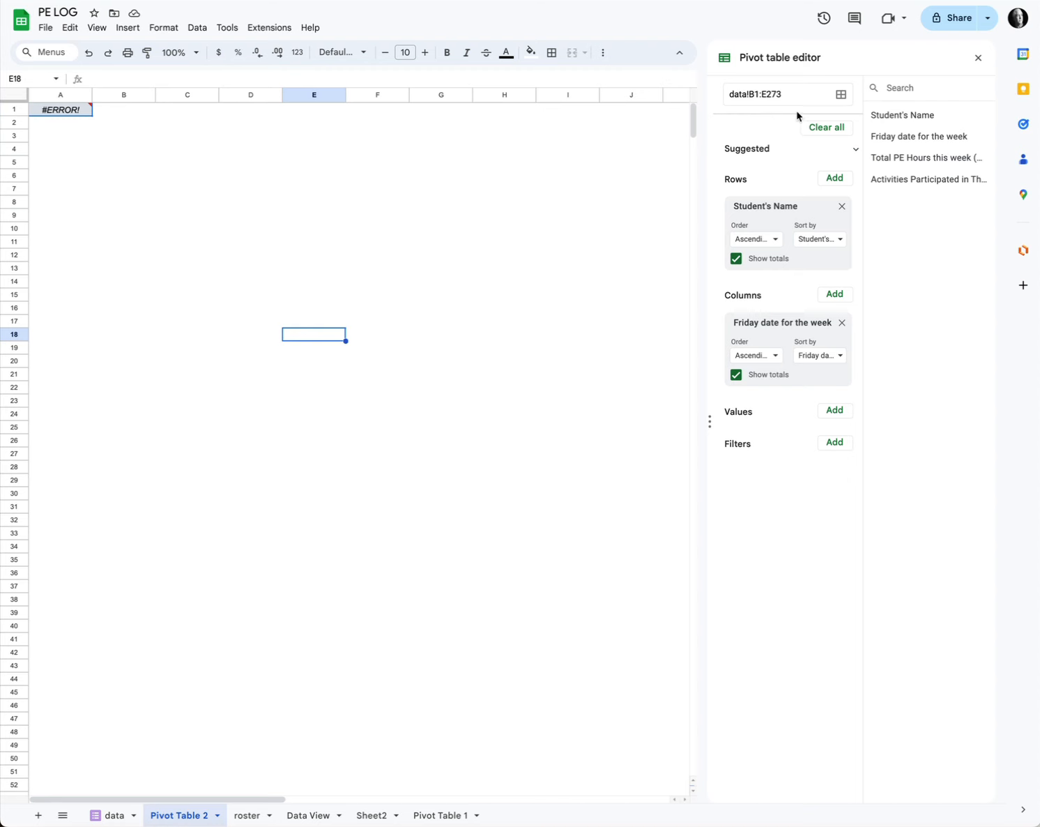
# - Reduce the pivot table's source range to data!B1:E25
pyautogui.click(793, 90)
pyautogui.moveTo(767, 94); pyautogui.dragTo(795, 94)
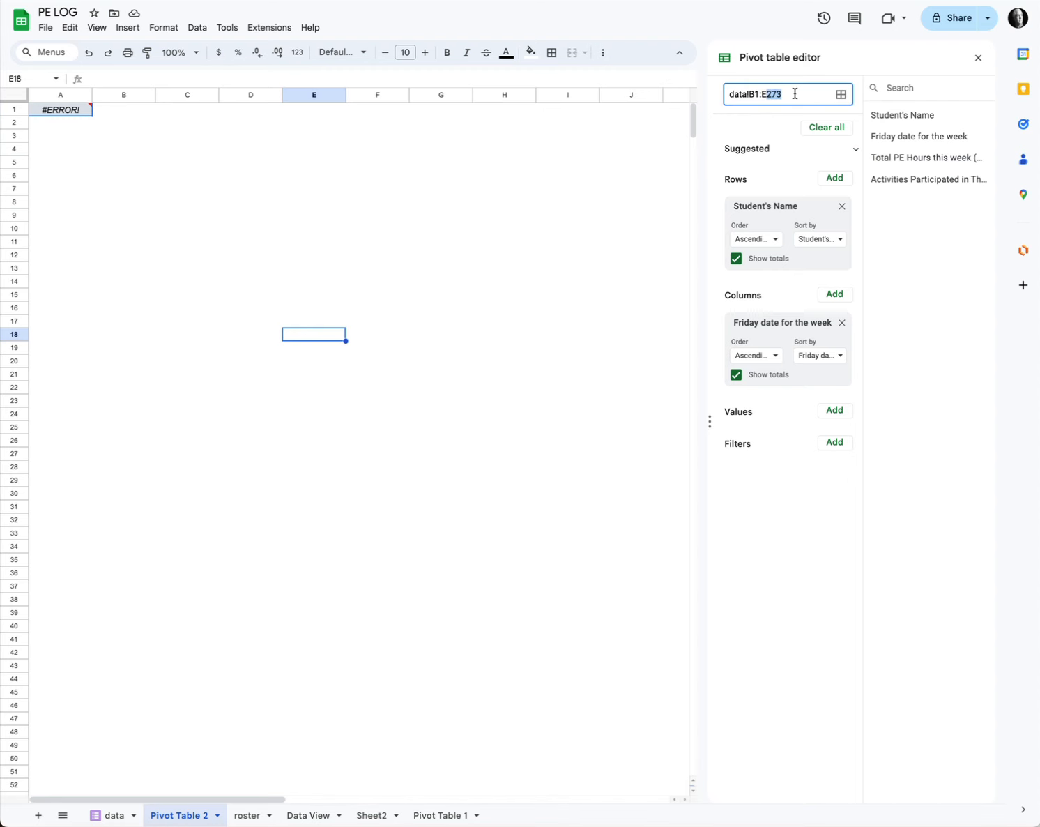
pyautogui.write('2')
pyautogui.press('Return')
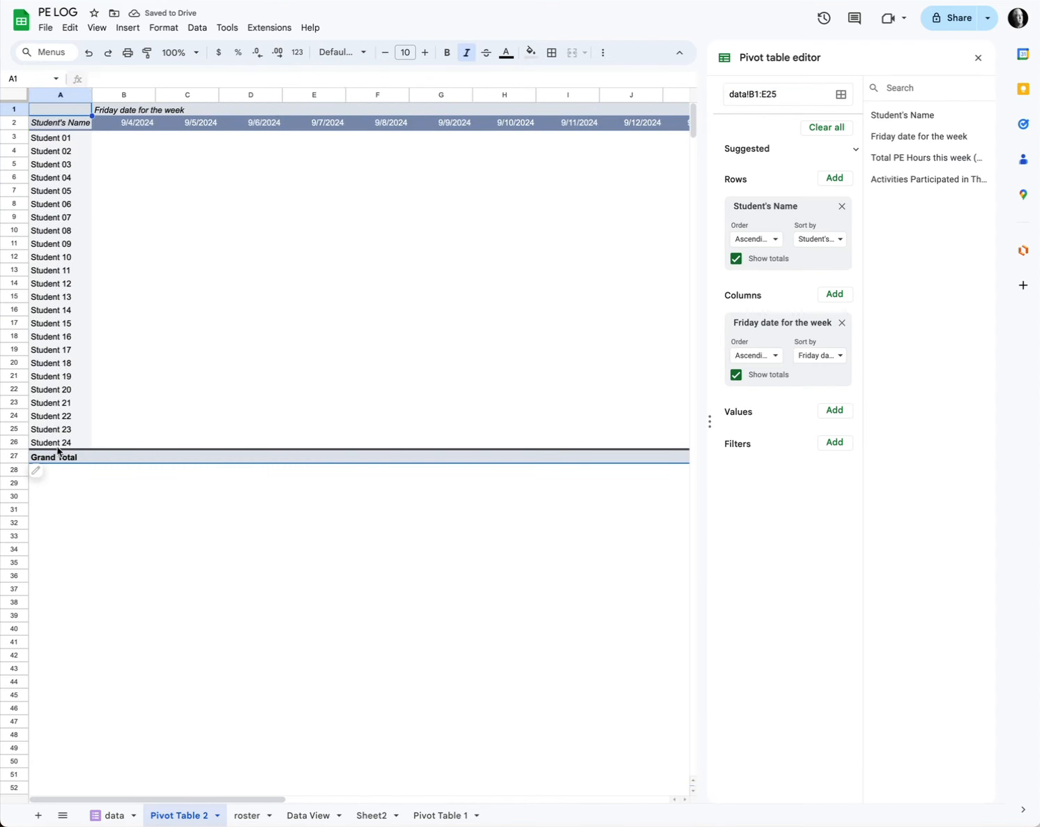
# - Group the pivot table's date column headers by Month with a pivot date group
pyautogui.click(147, 125)
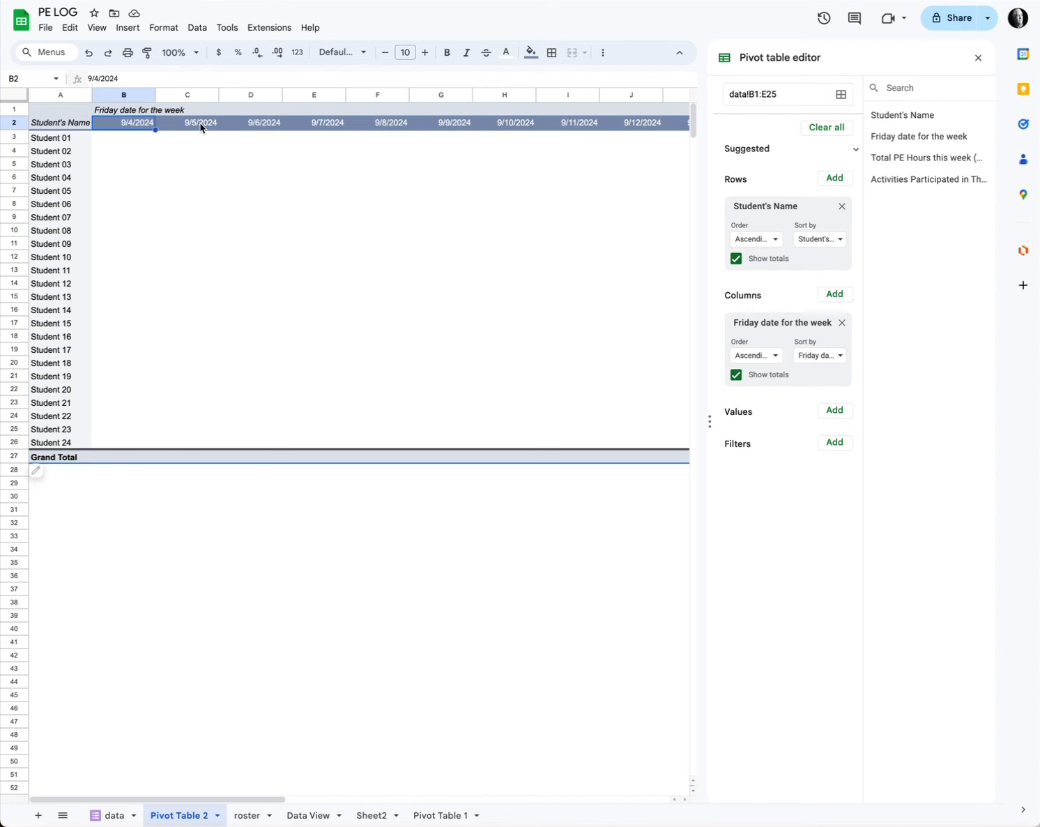
pyautogui.rightClick(135, 126)
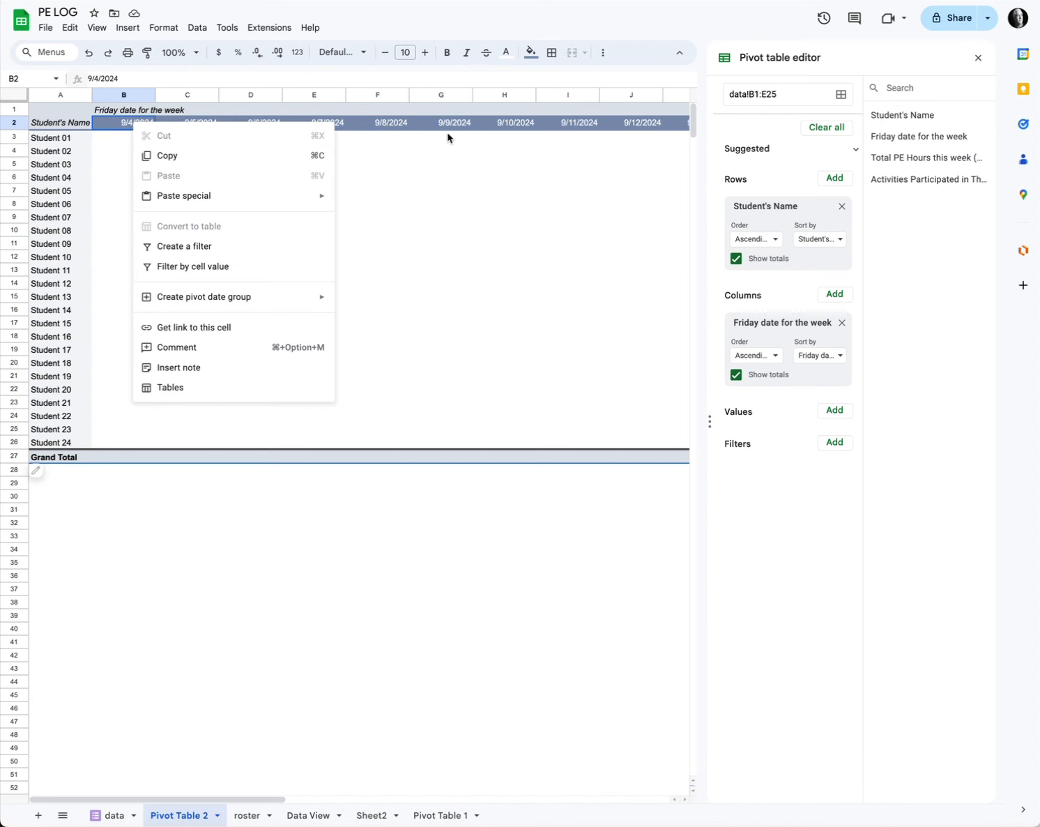
pyautogui.moveTo(214, 302)
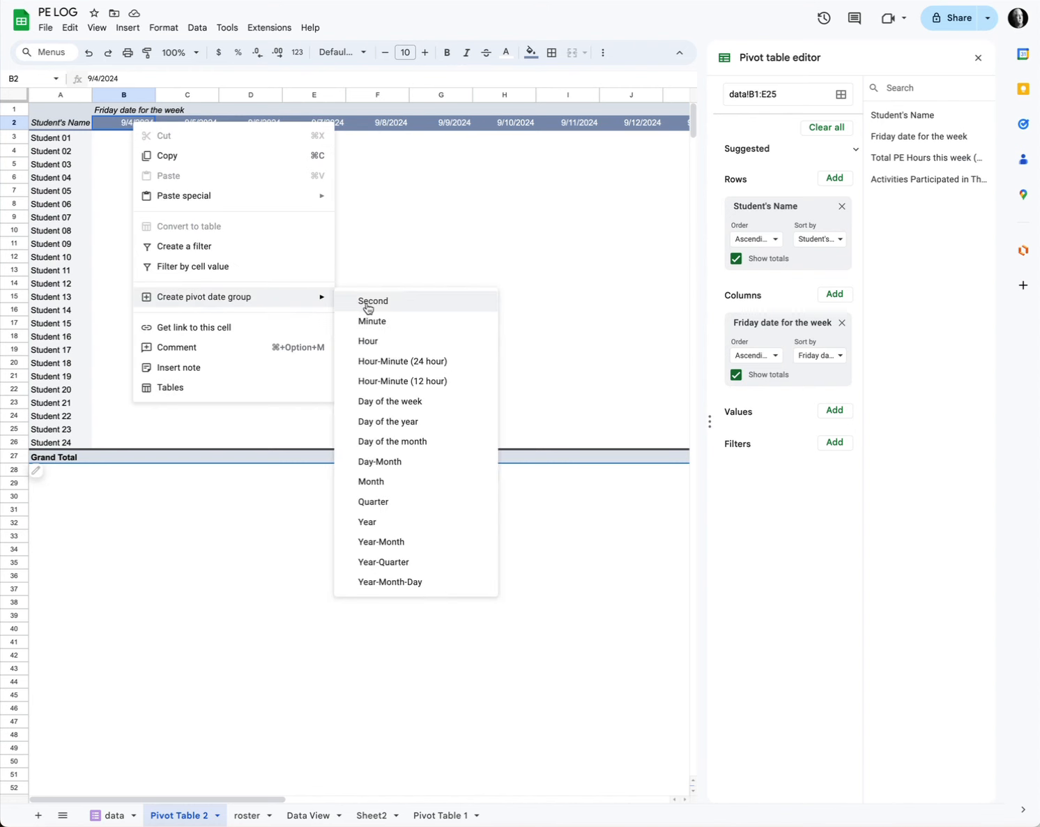
pyautogui.click(403, 486)
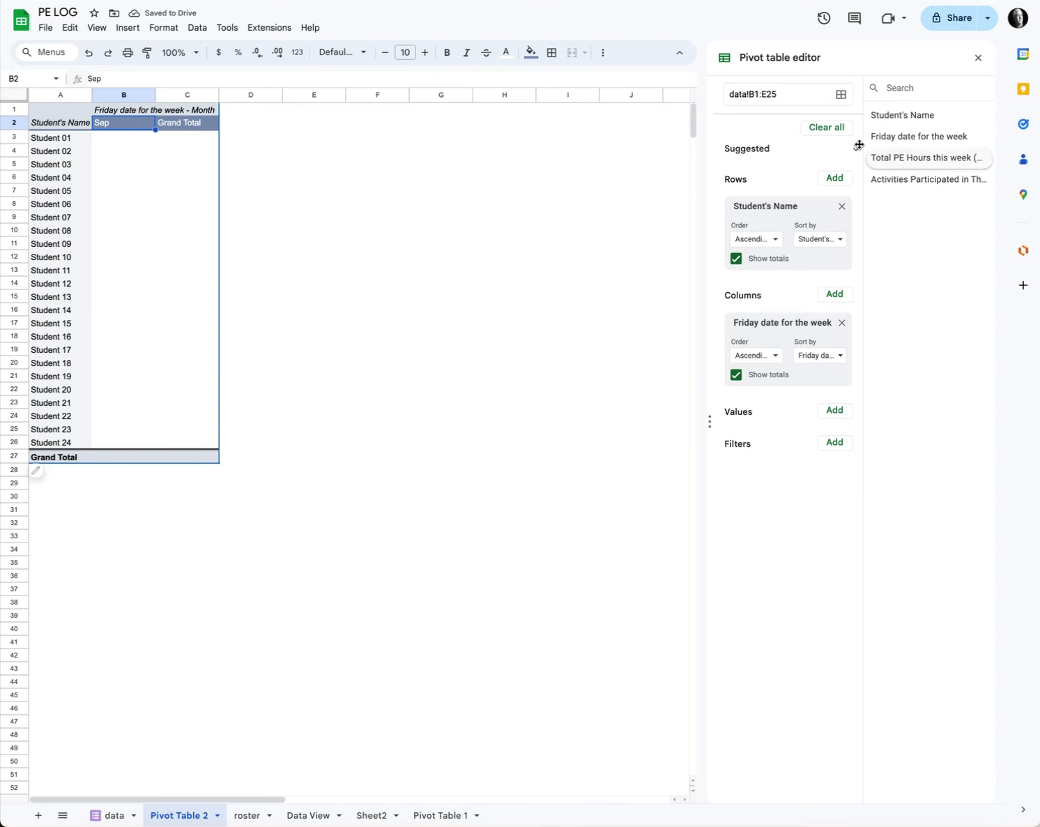
# - Extend the pivot table's source range to data!B1:E273
pyautogui.moveTo(770, 95); pyautogui.dragTo(802, 95)
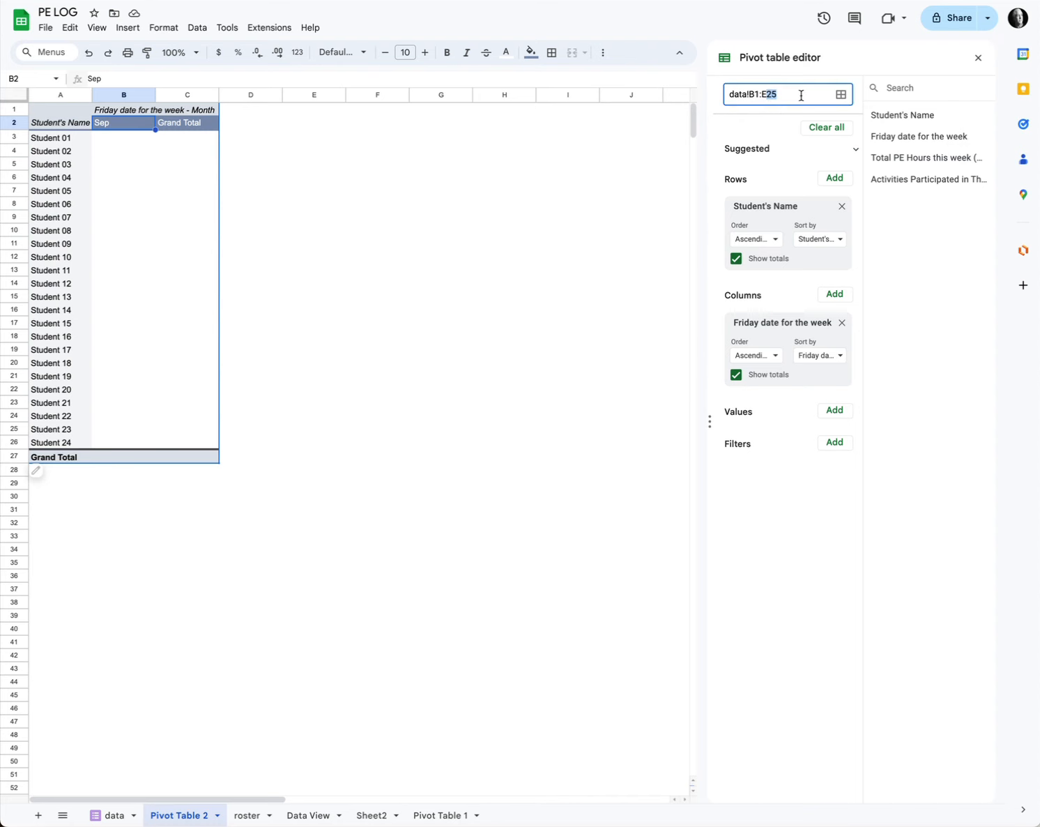
pyautogui.write('273')
pyautogui.press('Return')
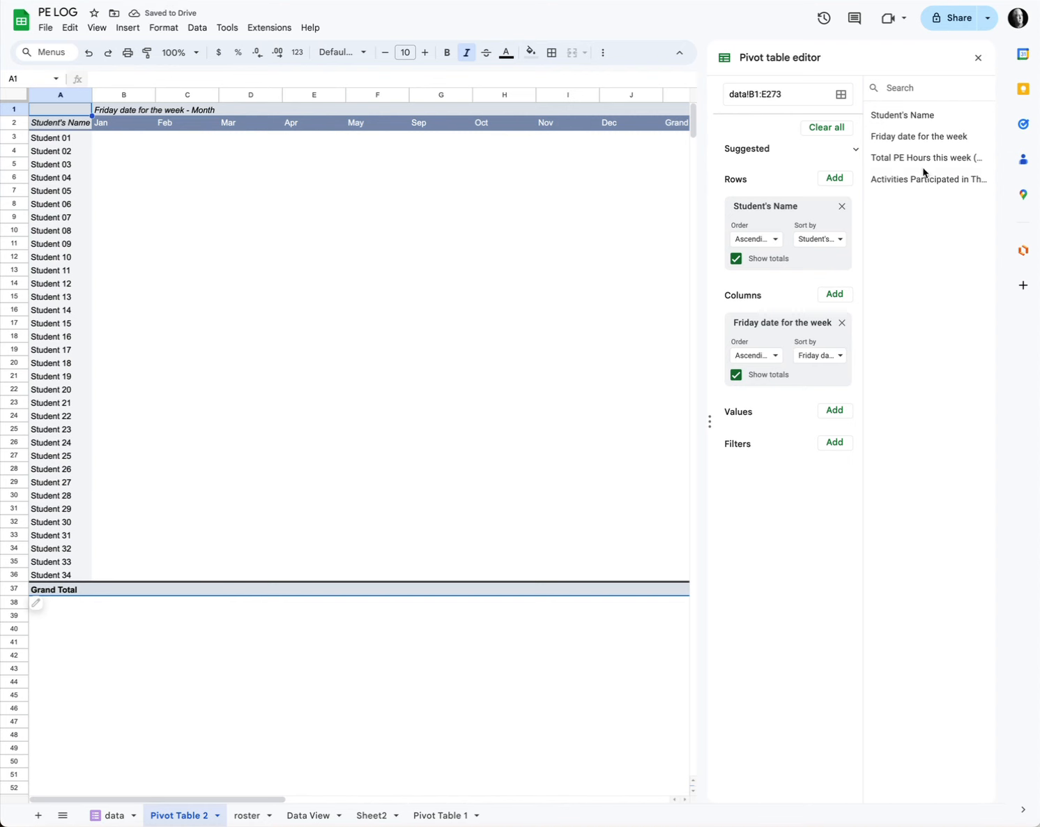
# - Add Total PE Hours this week as the pivot table's values, summarized by SUM, and close the pivot table editor
pyautogui.moveTo(910, 159); pyautogui.dragTo(793, 430)
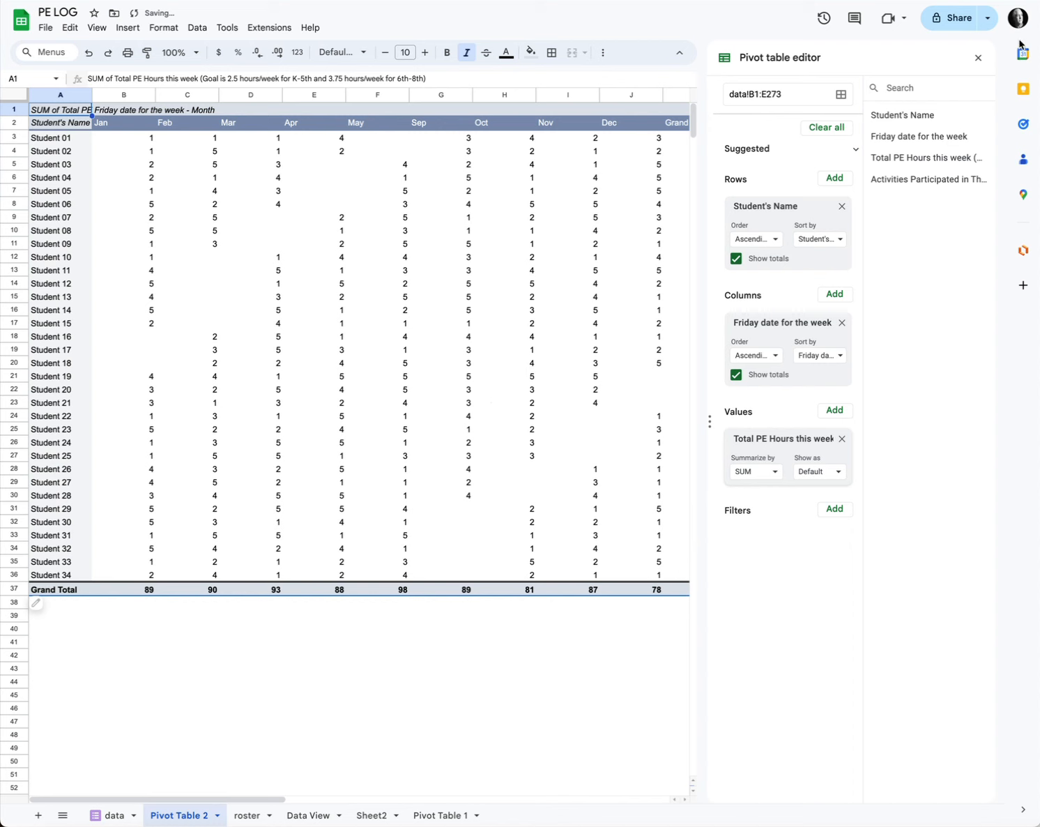
pyautogui.click(978, 57)
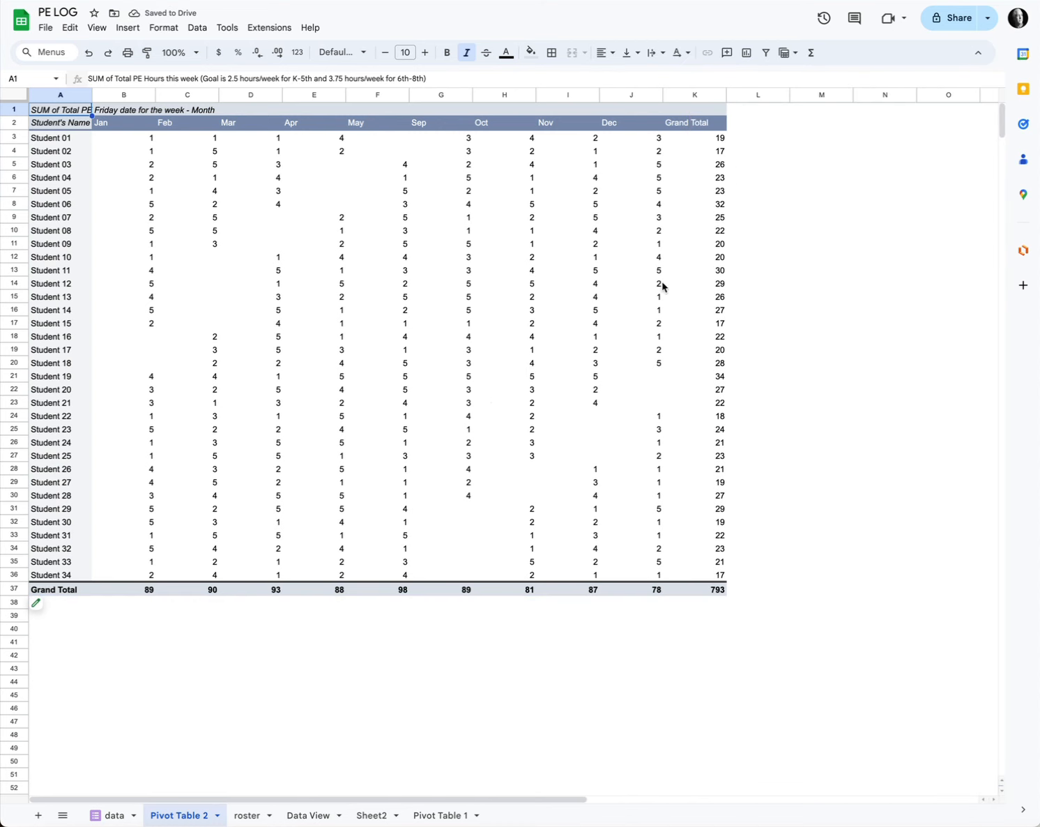
# - Compare the result with Sheet2 and Pivot Table 1, and narrow the month columns B to J in Pivot Table 2
pyautogui.click(374, 817)
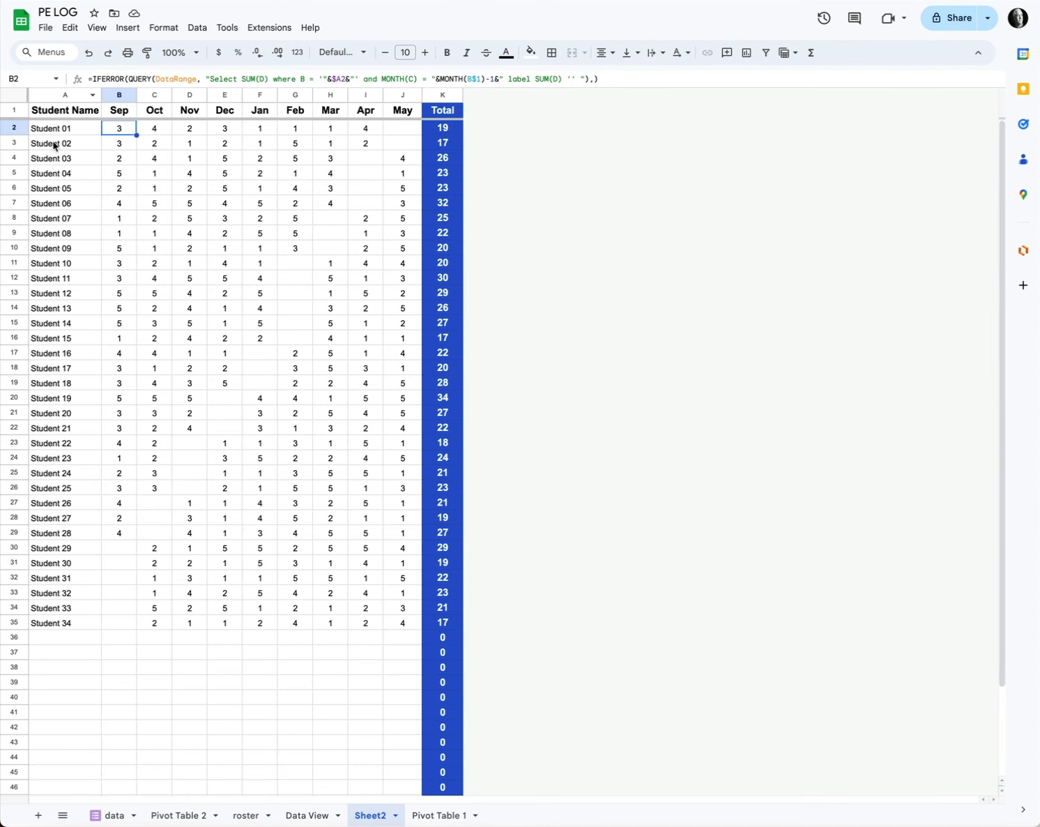
pyautogui.click(441, 816)
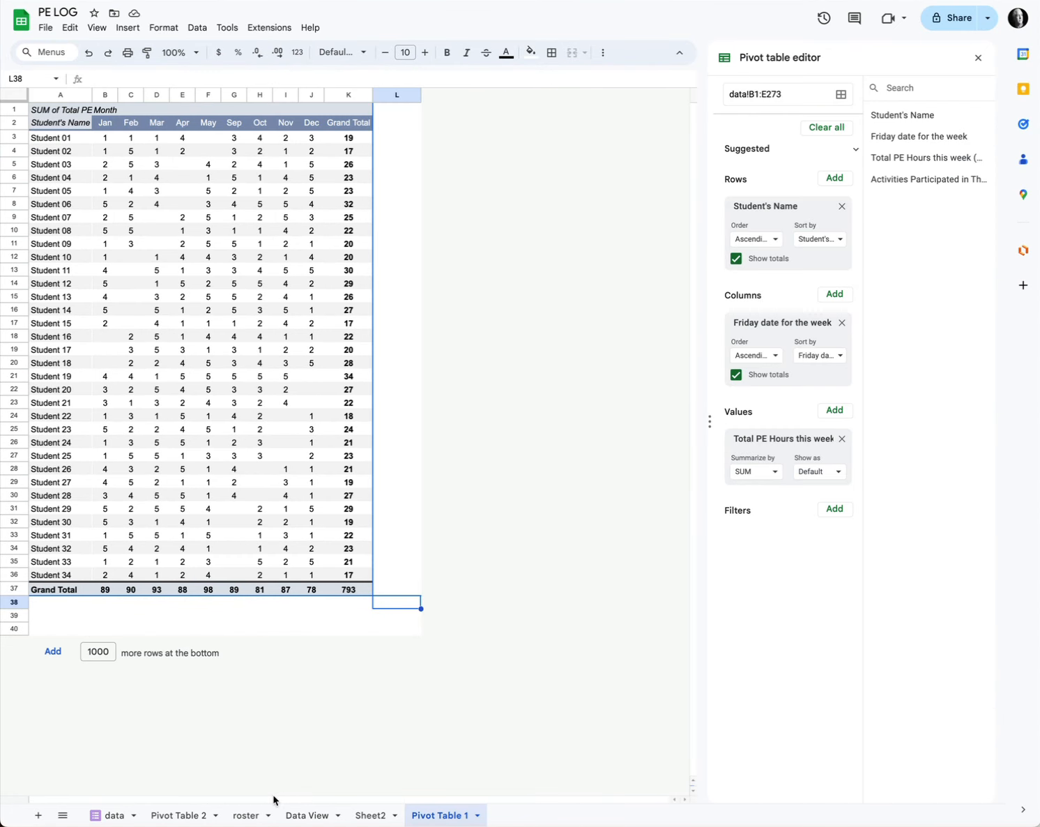
pyautogui.click(187, 816)
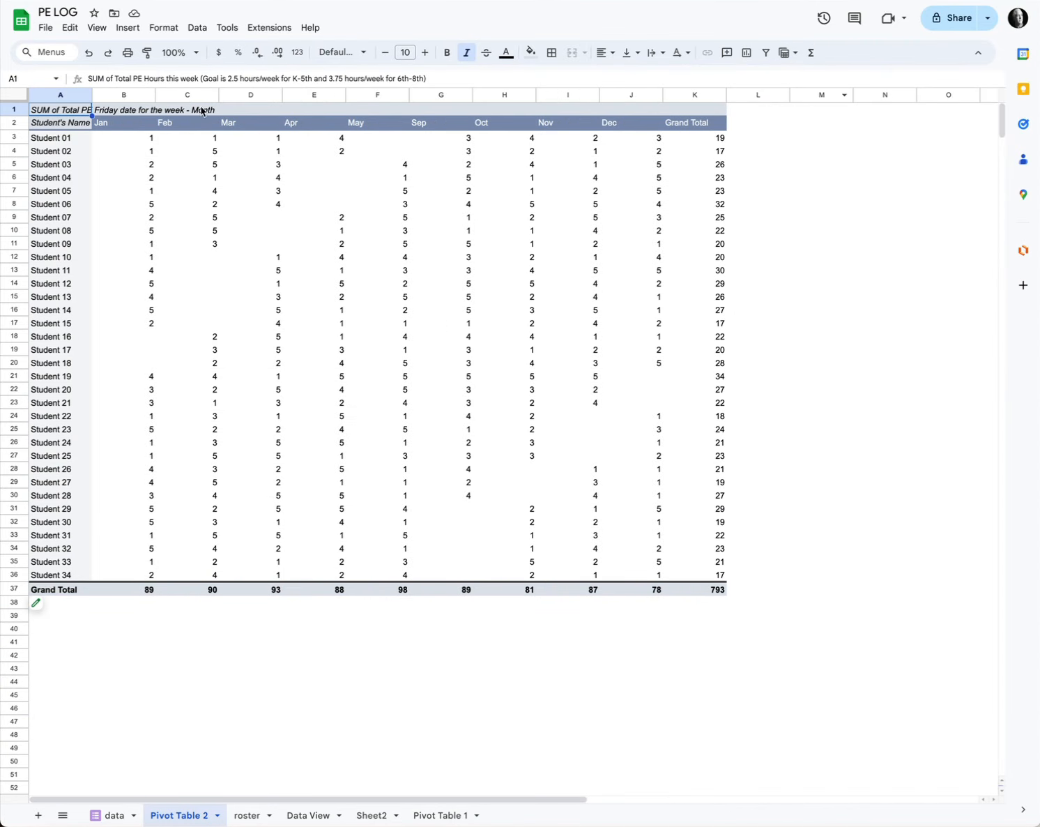
pyautogui.moveTo(129, 100); pyautogui.dragTo(561, 97)
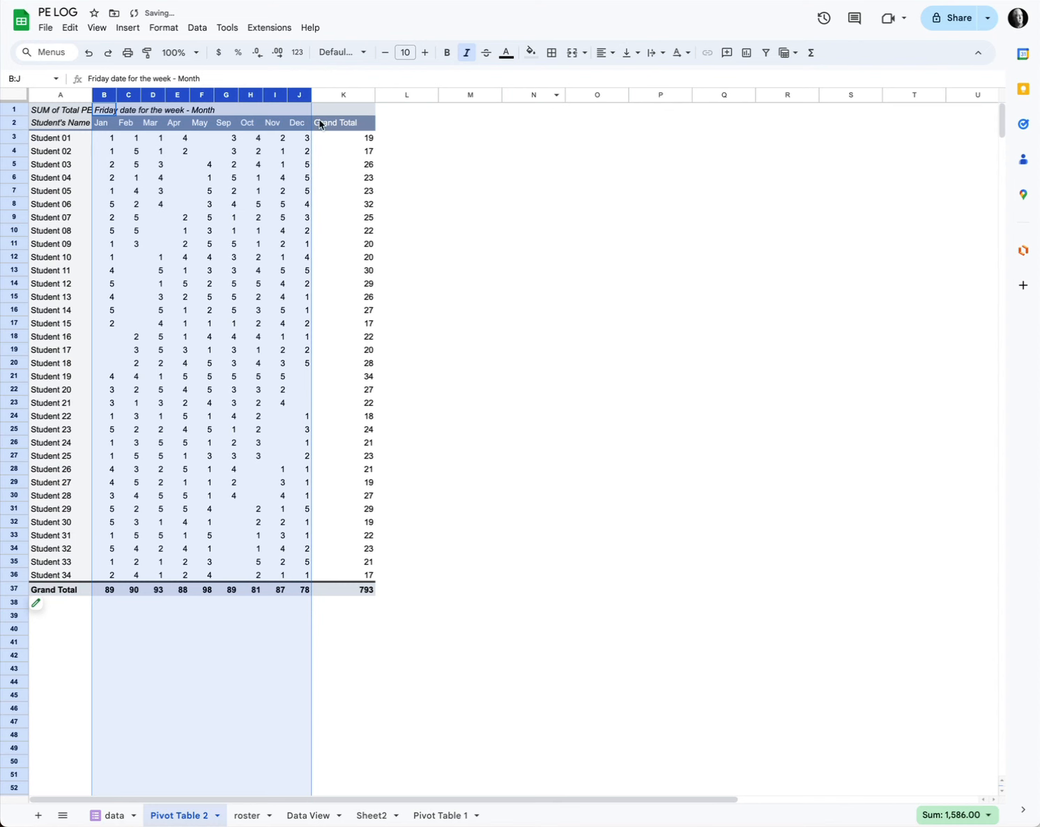
pyautogui.click(594, 260)
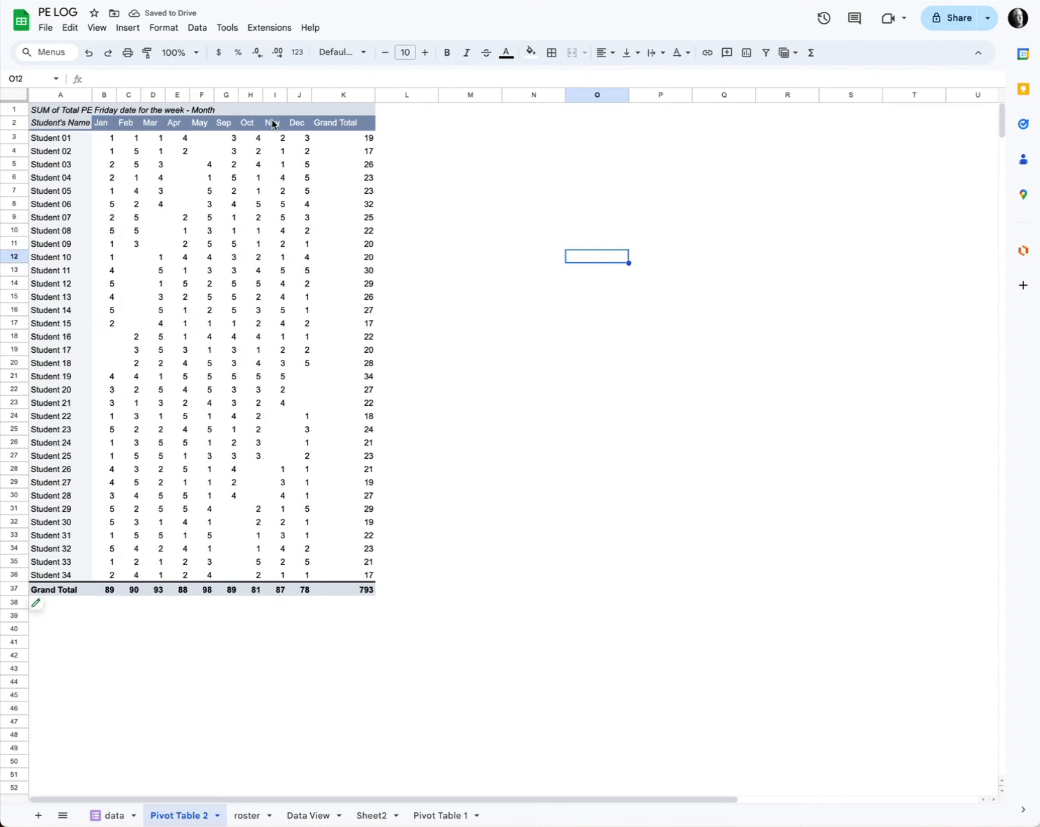
# - Compare the new pivot table's month order with Sheet2, and review the date grouping options for Pivot Table 1's month headers
pyautogui.click(225, 128)
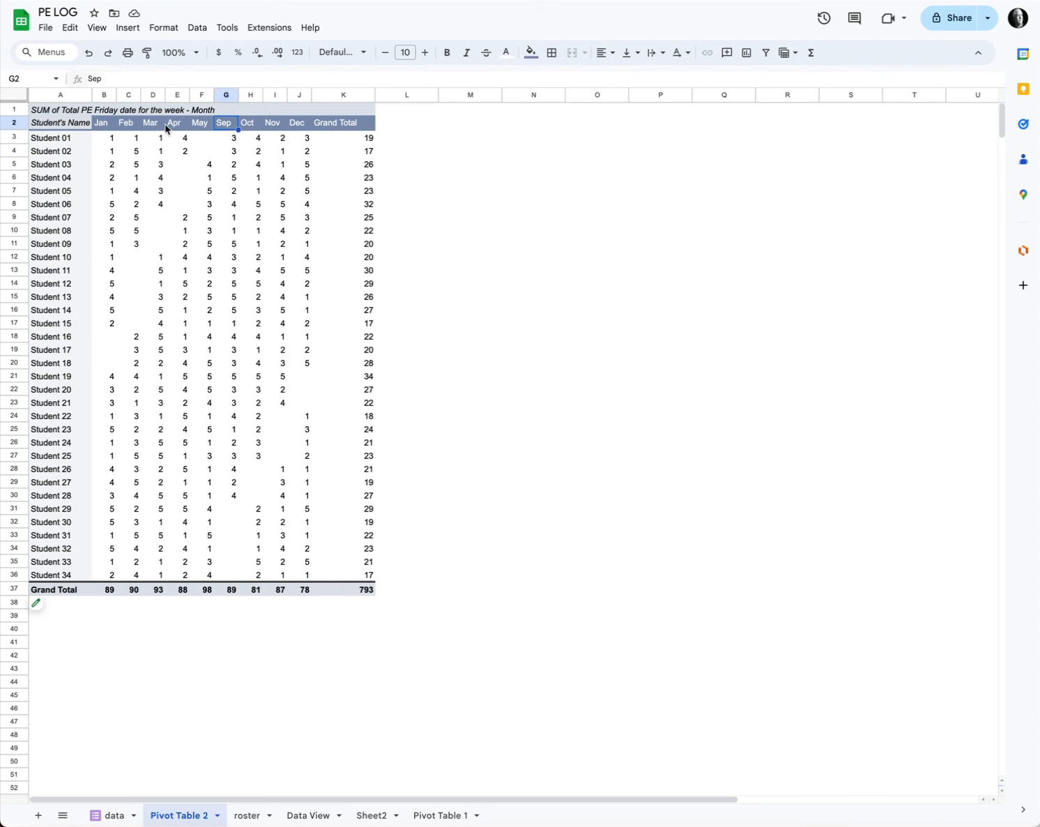
pyautogui.click(101, 130)
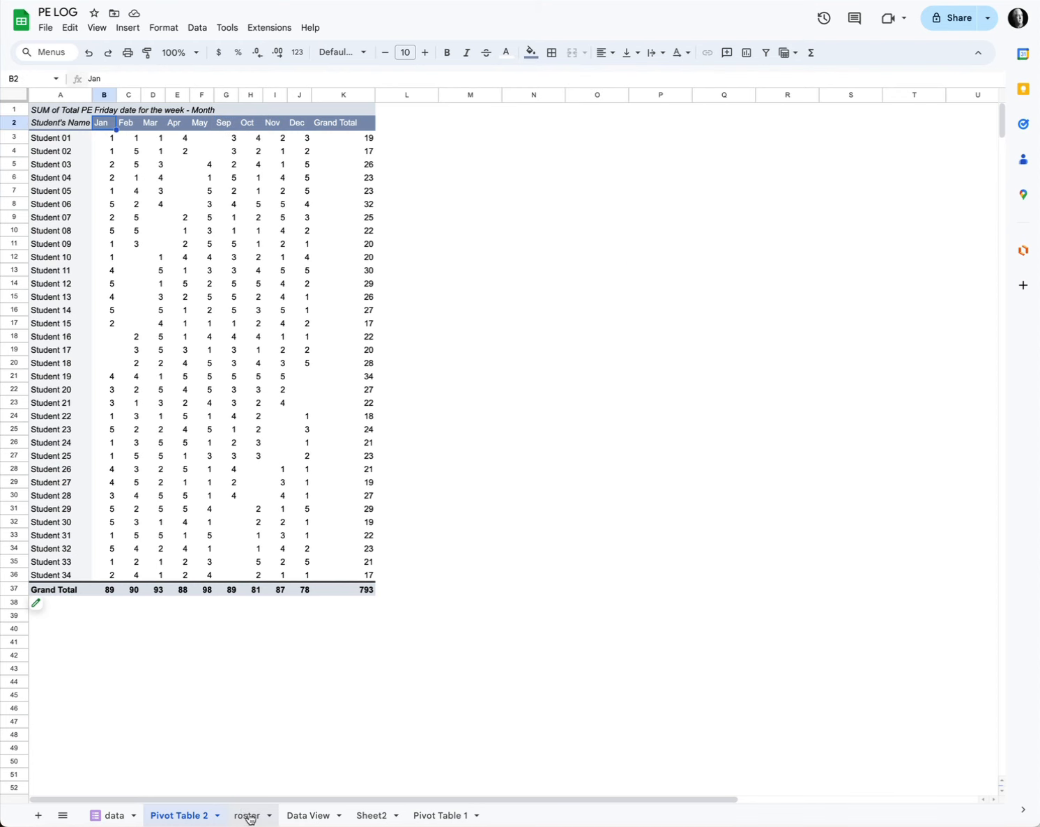
pyautogui.click(372, 815)
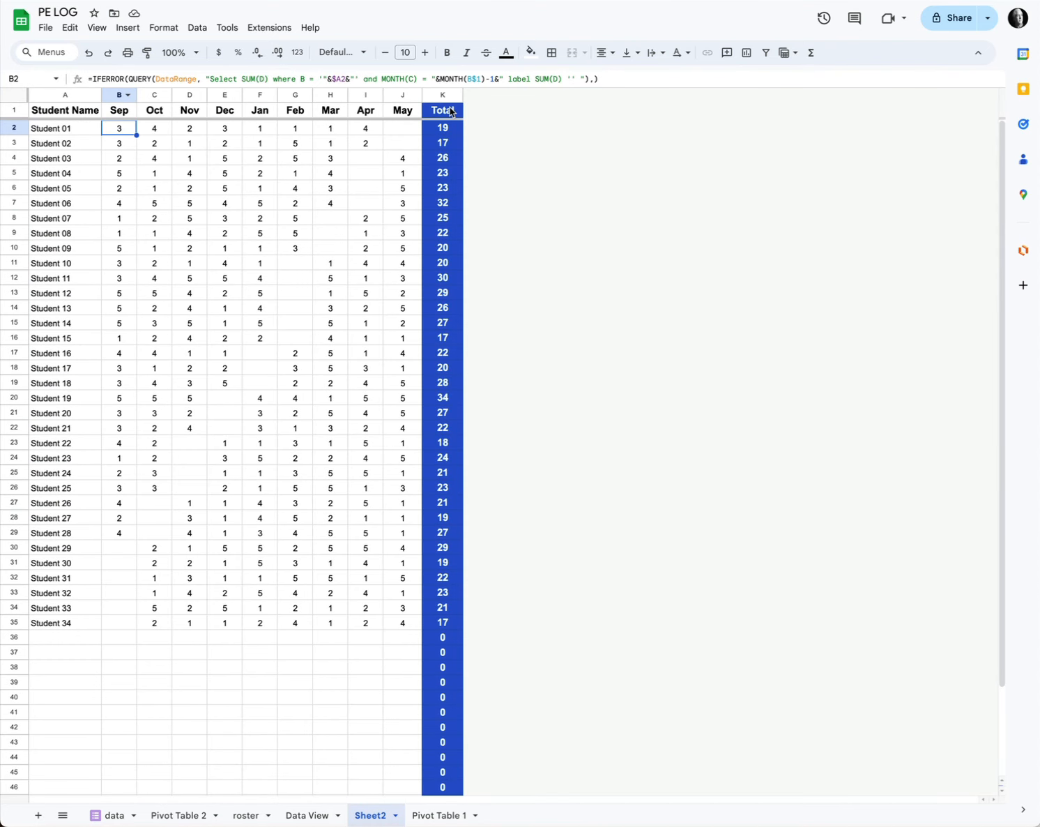
pyautogui.click(439, 815)
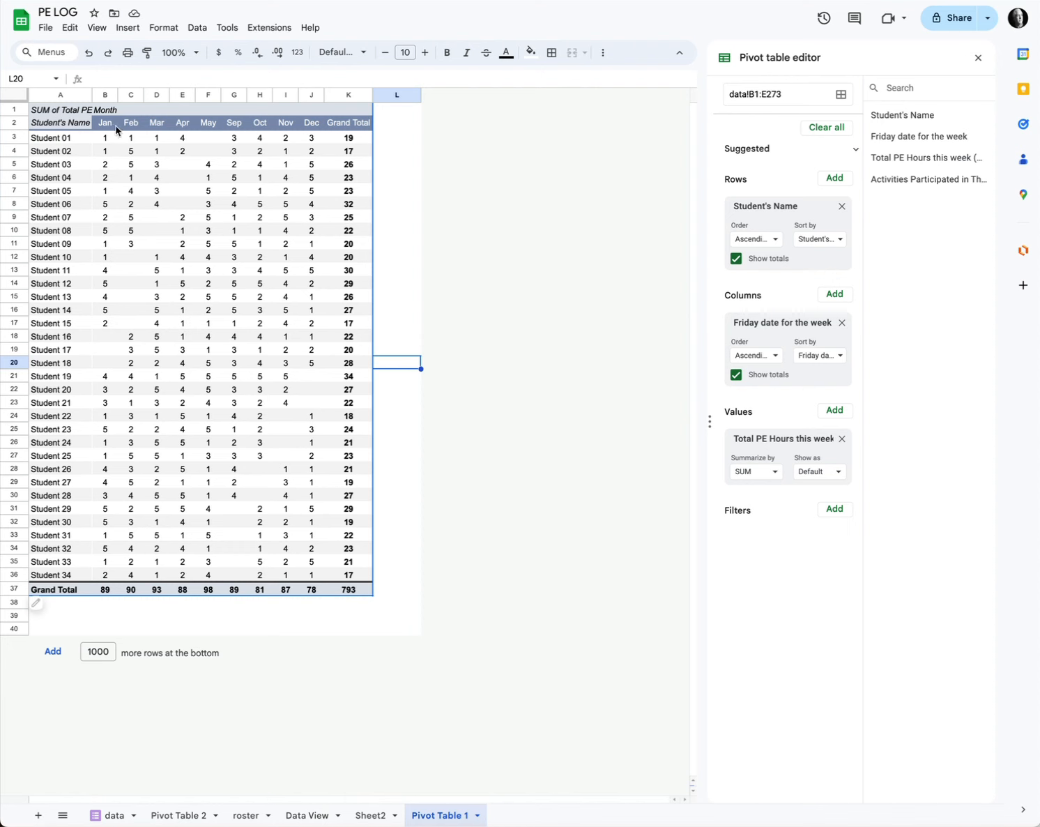
pyautogui.rightClick(107, 129)
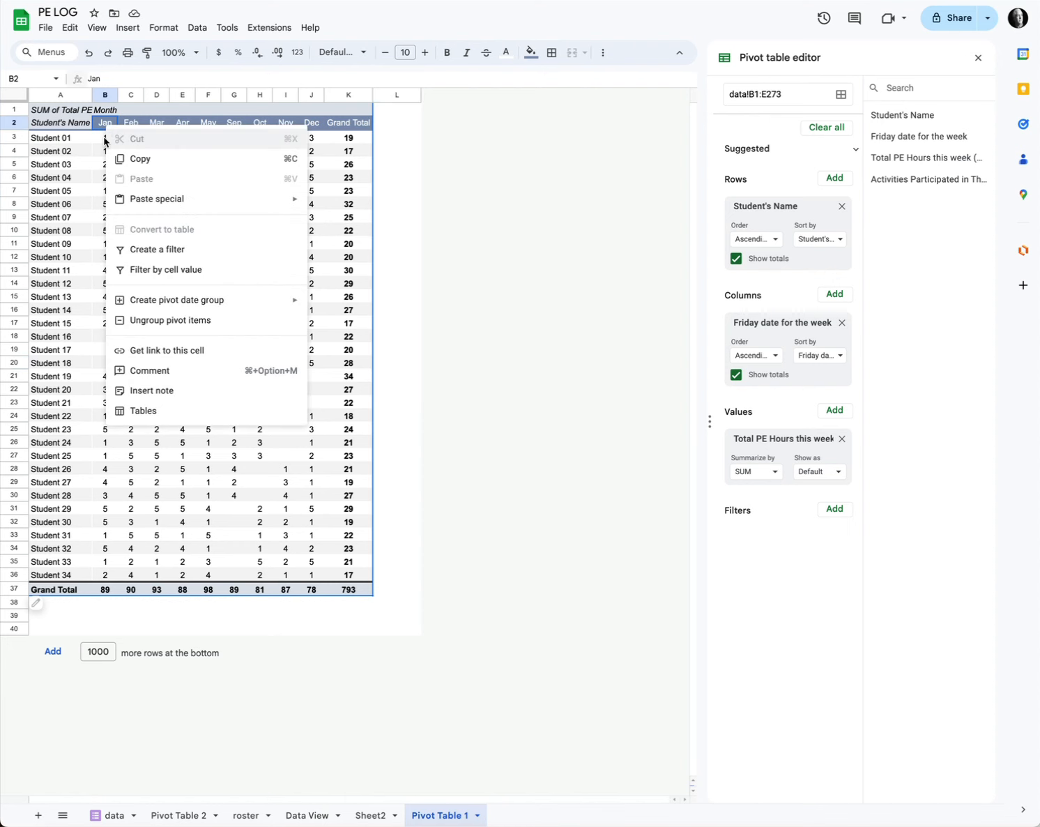
pyautogui.moveTo(210, 304)
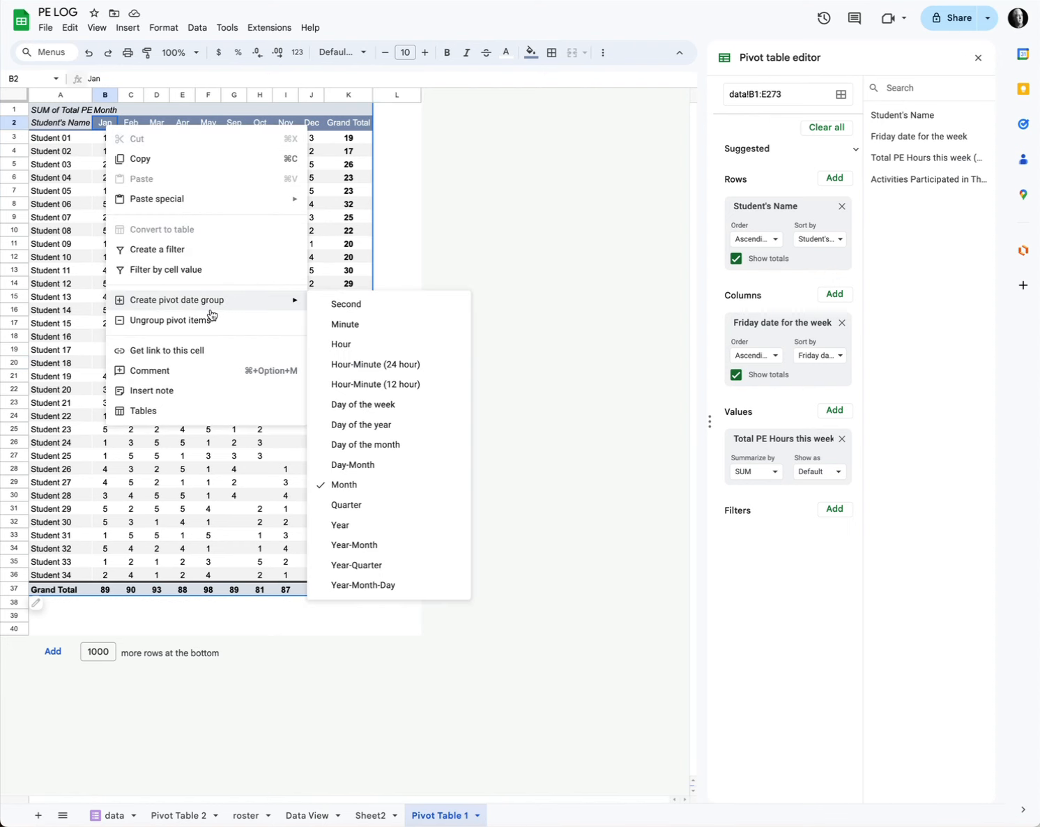
pyautogui.click(590, 206)
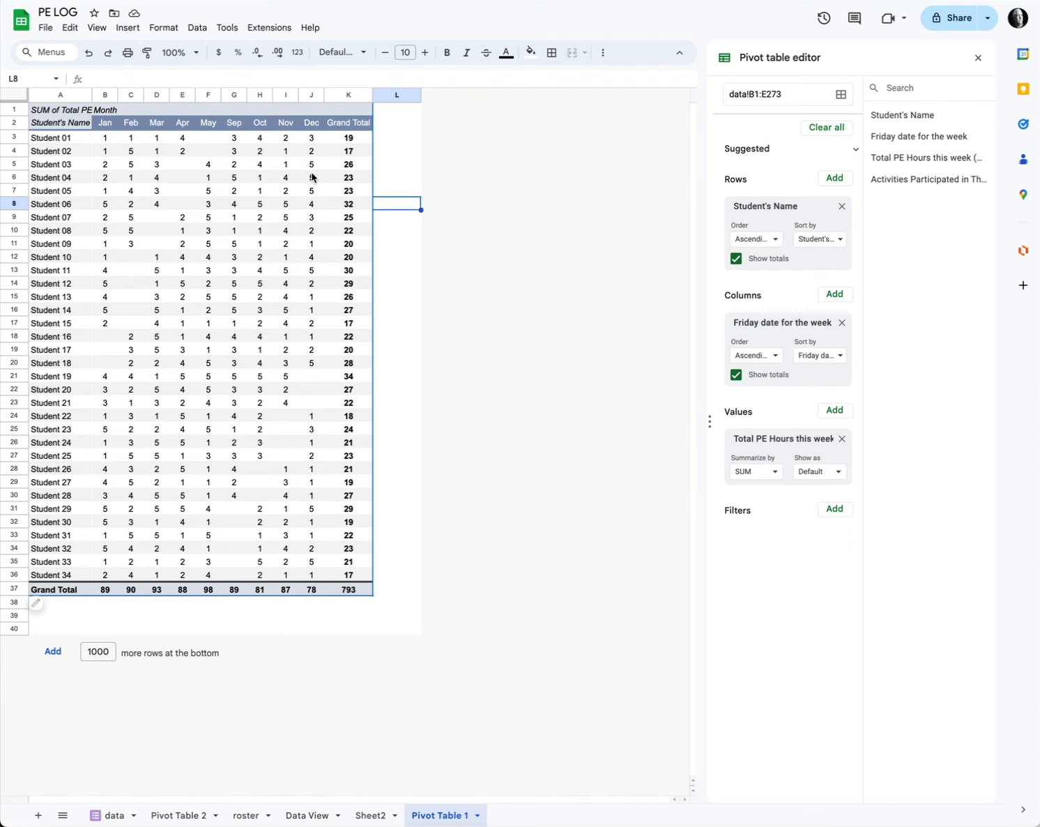
# - Group the month column headers in Pivot Table 1 by Quarter
pyautogui.rightClick(111, 124)
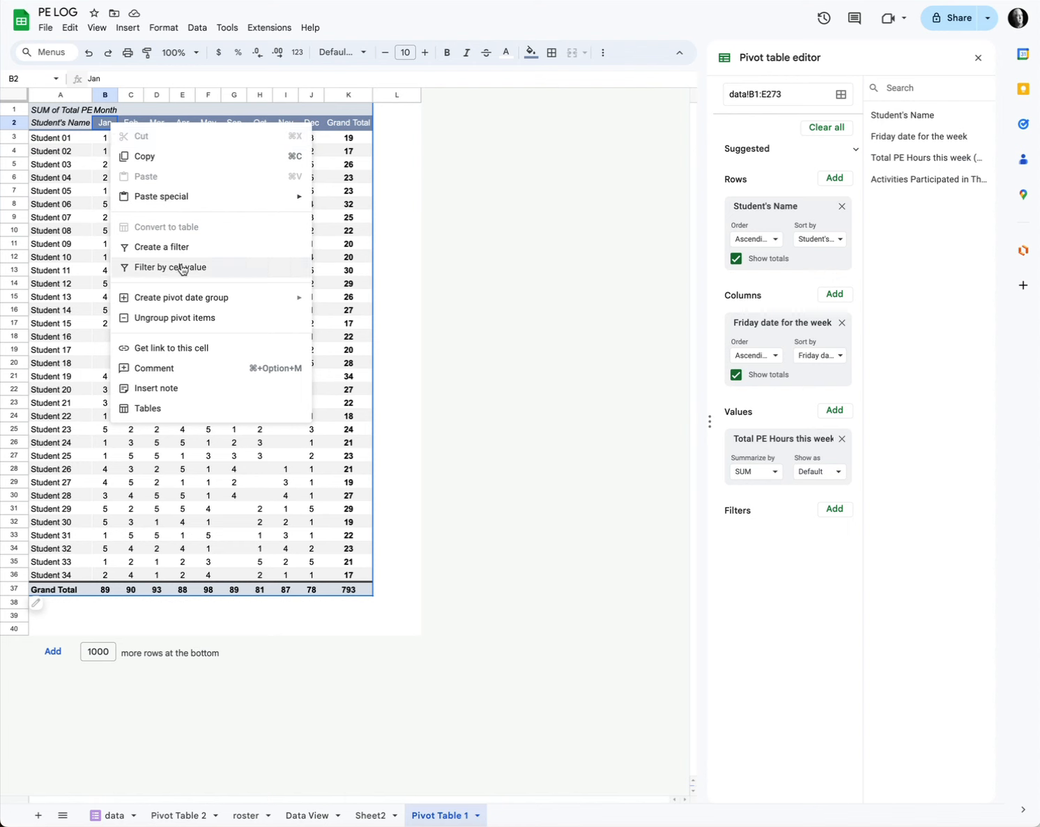
pyautogui.moveTo(220, 297)
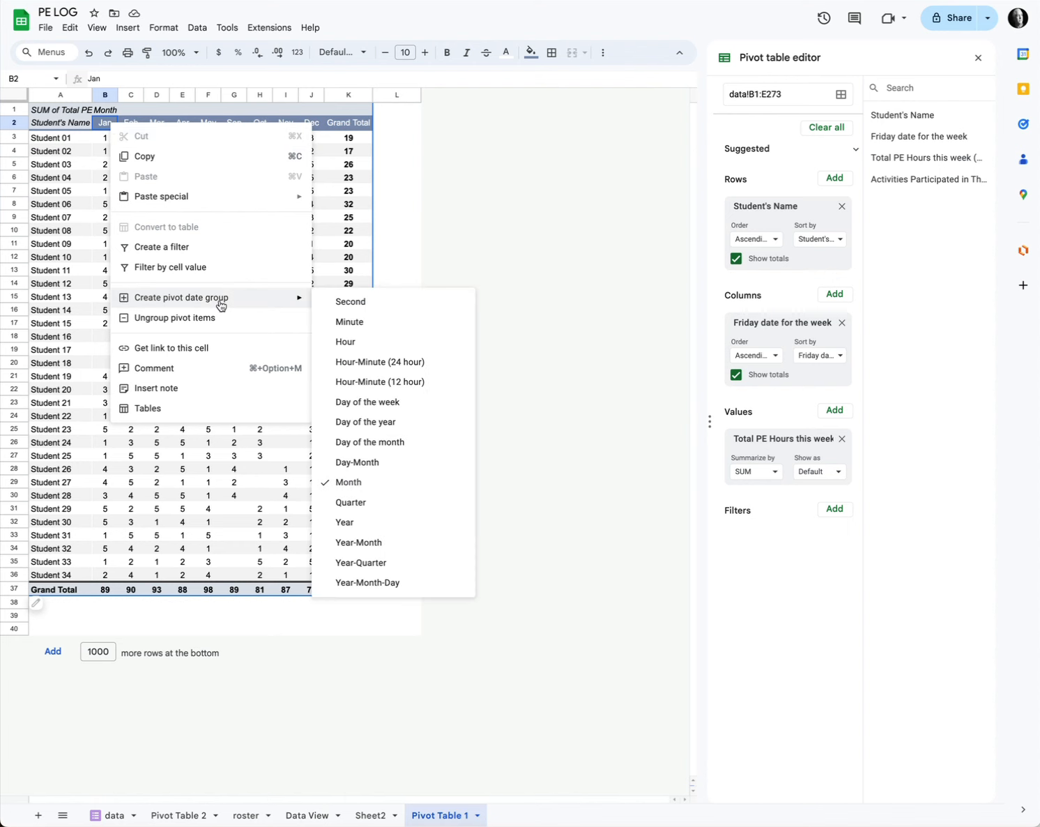
pyautogui.click(426, 509)
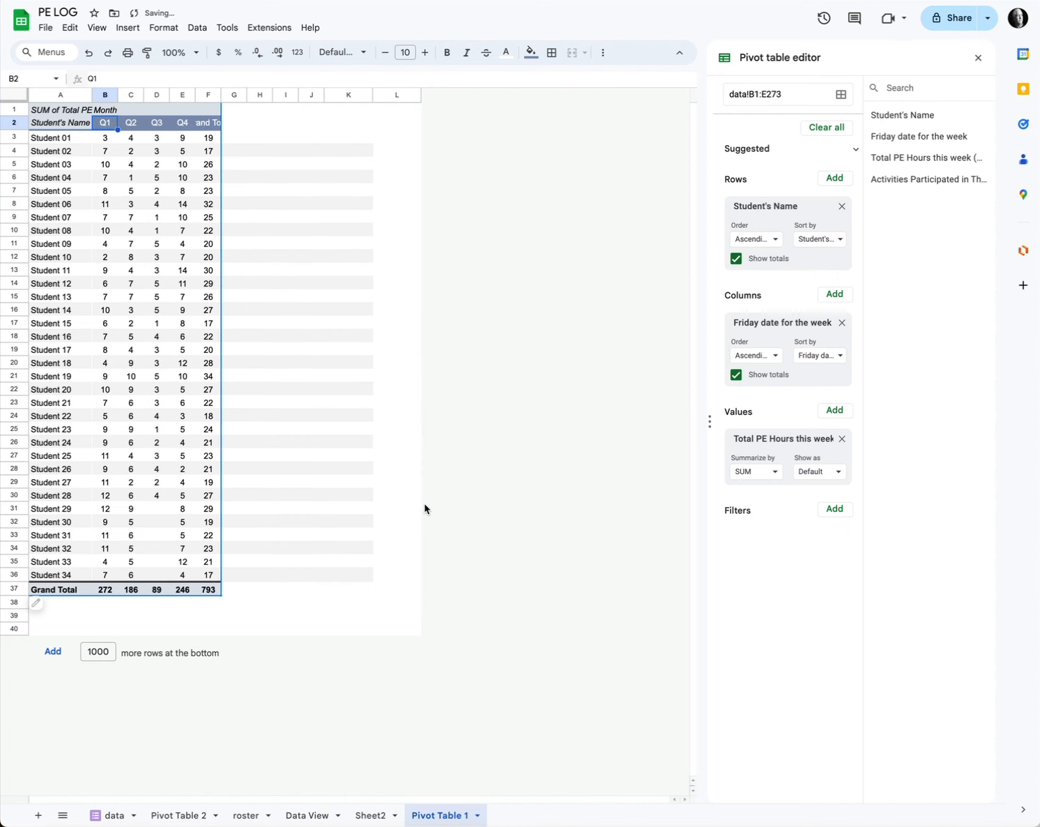
# - Change the date grouping of Pivot Table 1's column headers to Year-Quarter
pyautogui.rightClick(99, 123)
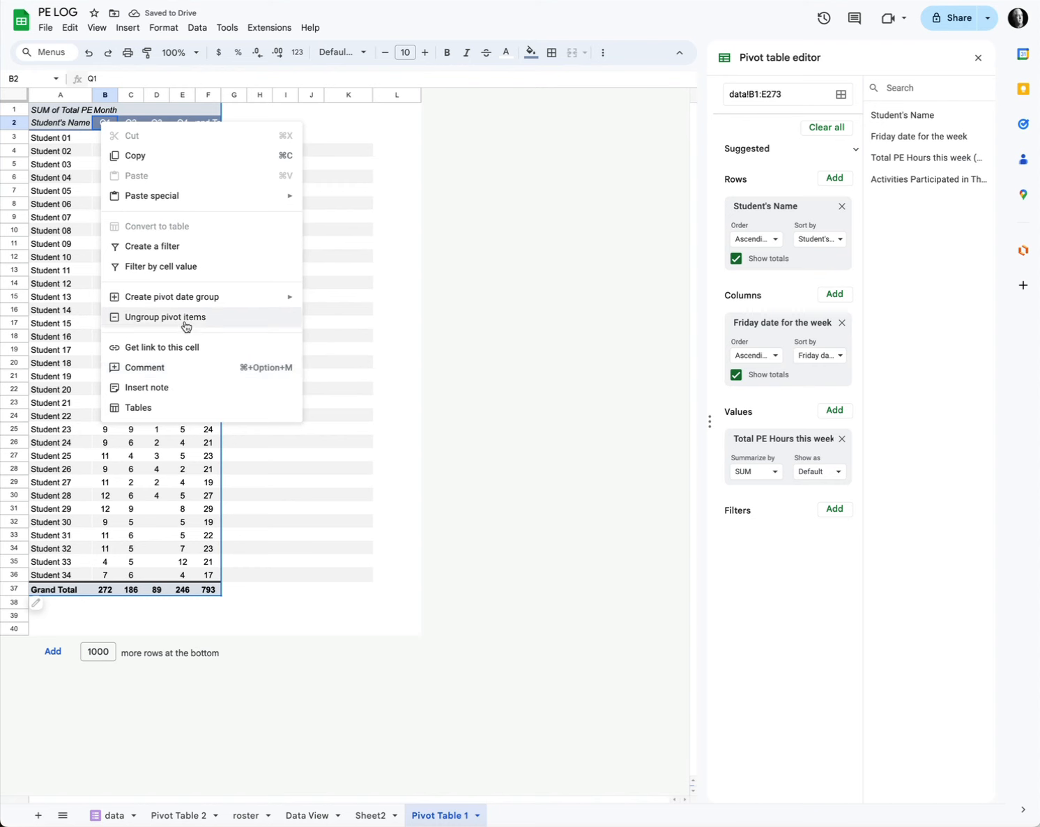
pyautogui.moveTo(205, 302)
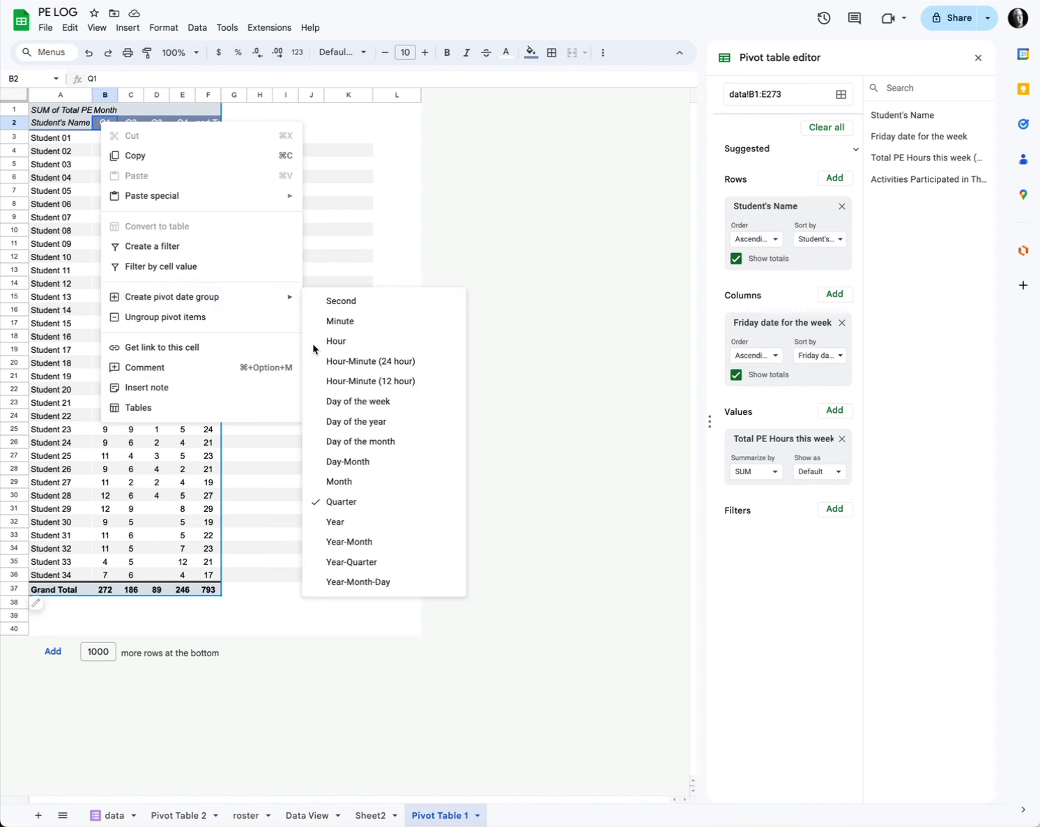
pyautogui.click(380, 563)
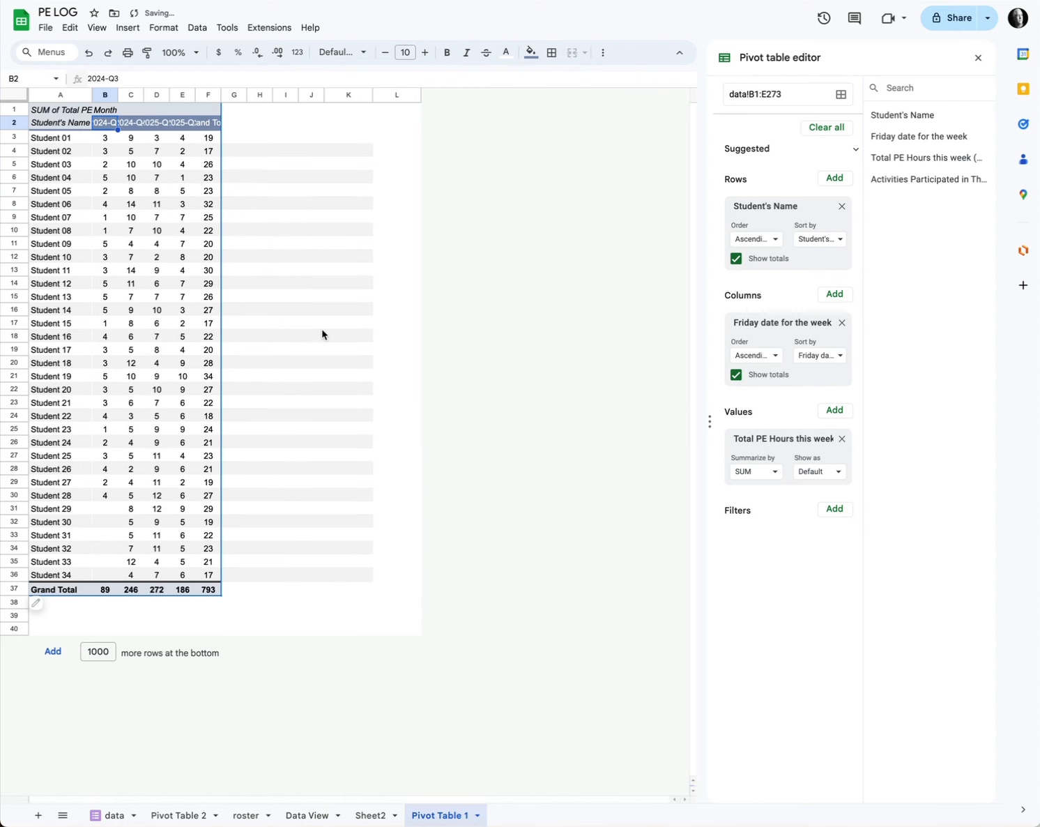